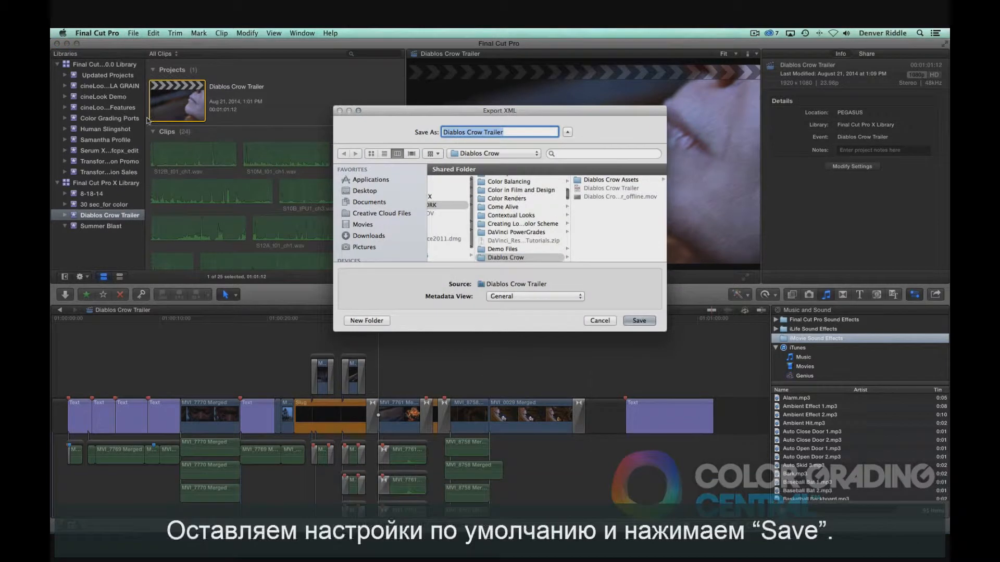
Step: Save the XML export of the Diablos Crow Trailer project with the default settings
{"action": "left_click", "coordinate": [647, 321]}
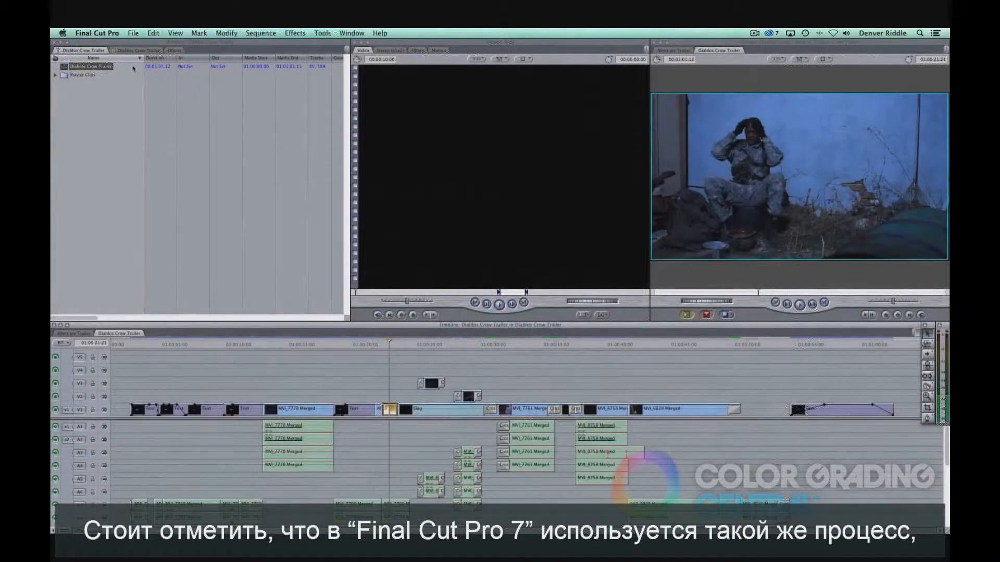
Step: Export the sequence as XML using Apple XML Interchange Format, version 5, with default options
{"action": "left_click", "coordinate": [133, 33]}
{"action": "mouse_move", "coordinate": [152, 195]}
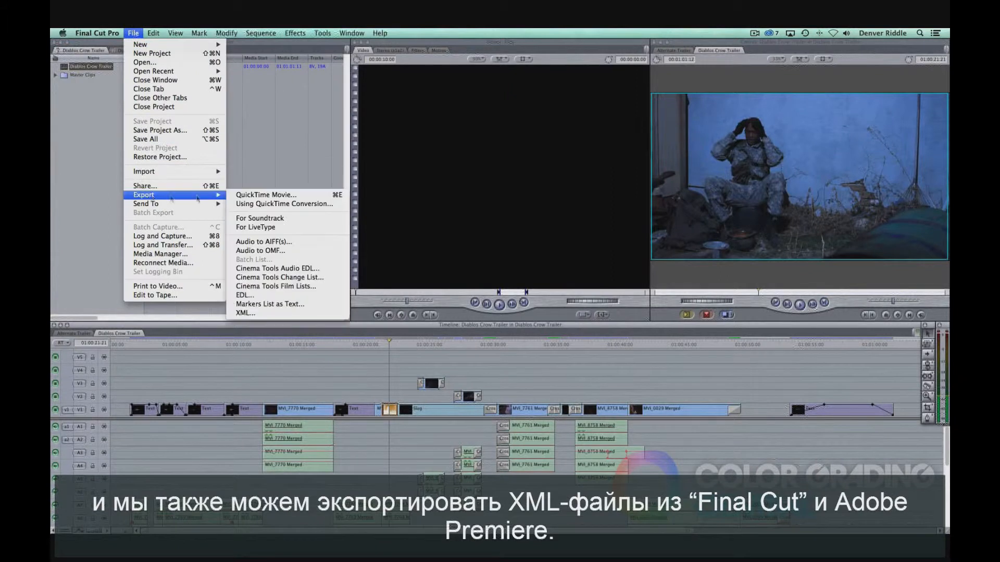
{"action": "left_click", "coordinate": [260, 314]}
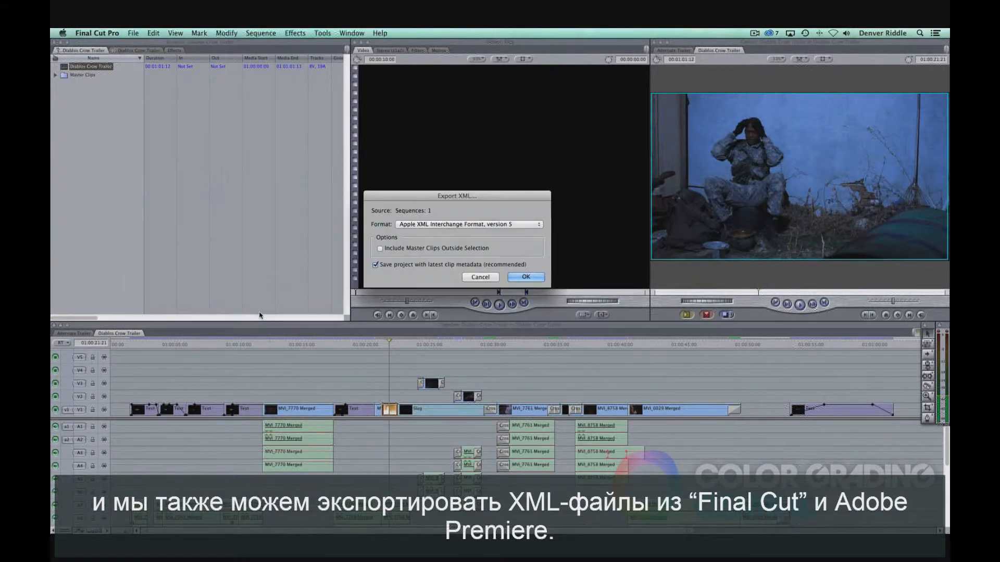
{"action": "left_click", "coordinate": [518, 278]}
{"action": "left_click", "coordinate": [637, 309]}
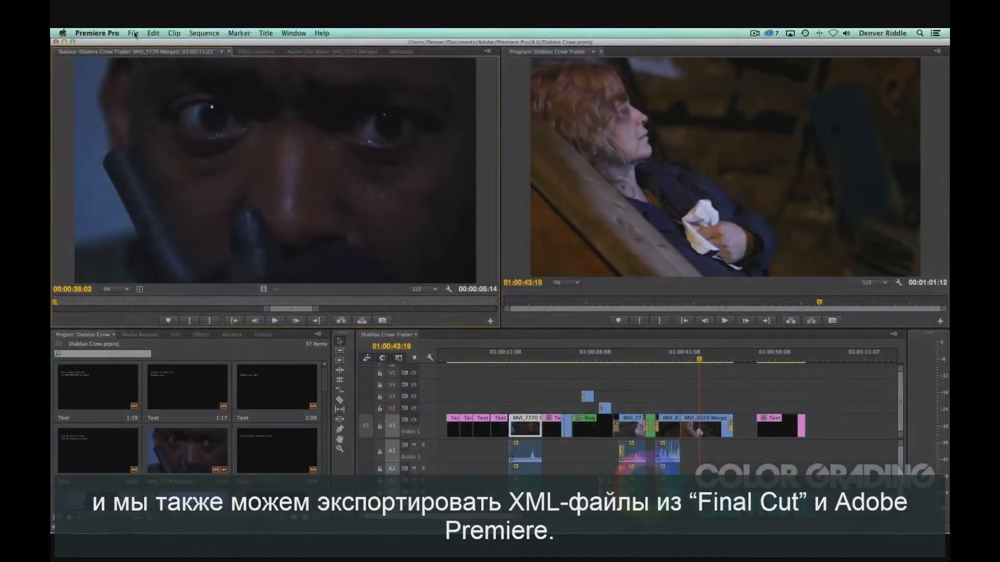
Step: Export the sequence as a Final Cut Pro XML file
{"action": "left_click", "coordinate": [133, 33]}
{"action": "mouse_move", "coordinate": [156, 279]}
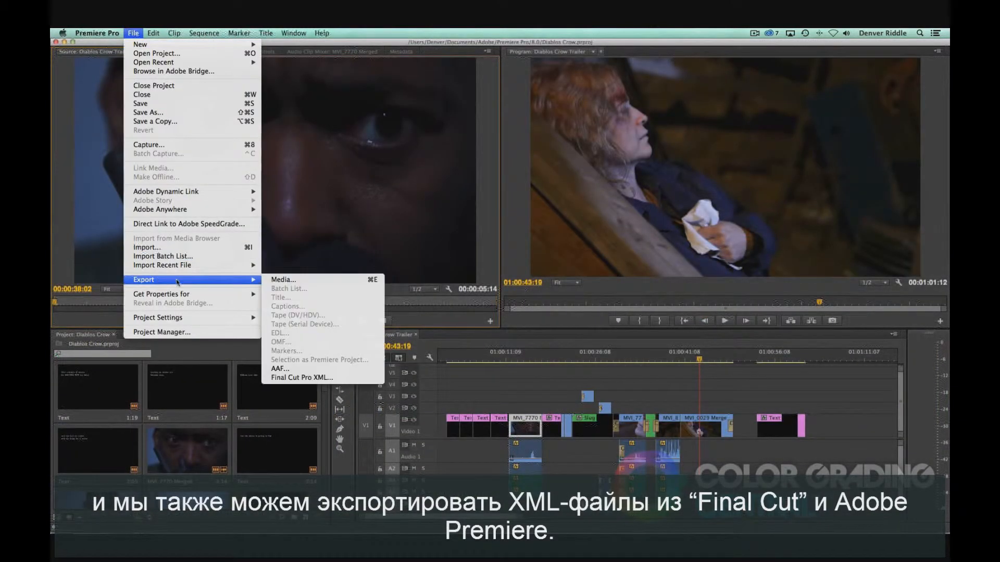
{"action": "left_click", "coordinate": [332, 378]}
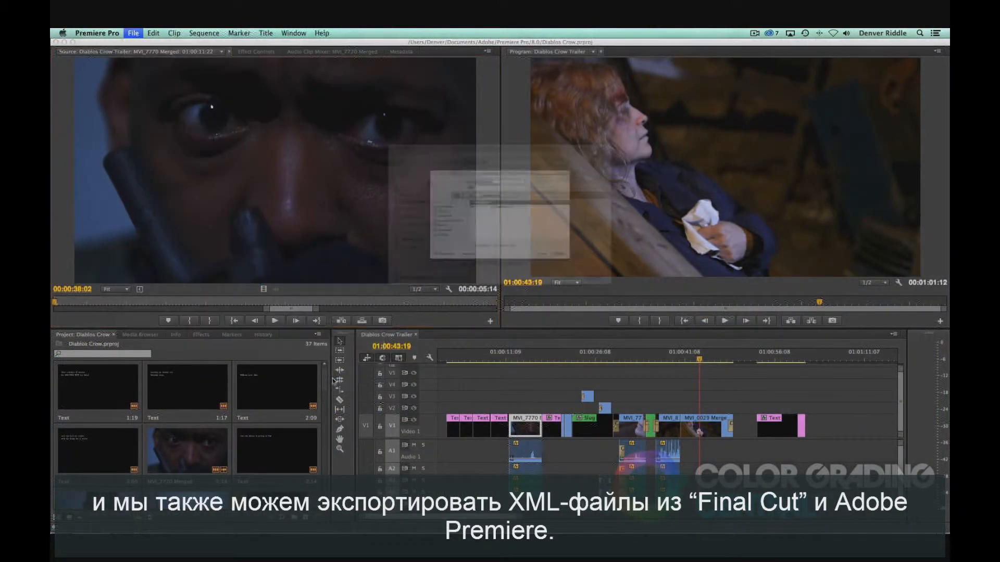
{"action": "left_click", "coordinate": [645, 308]}
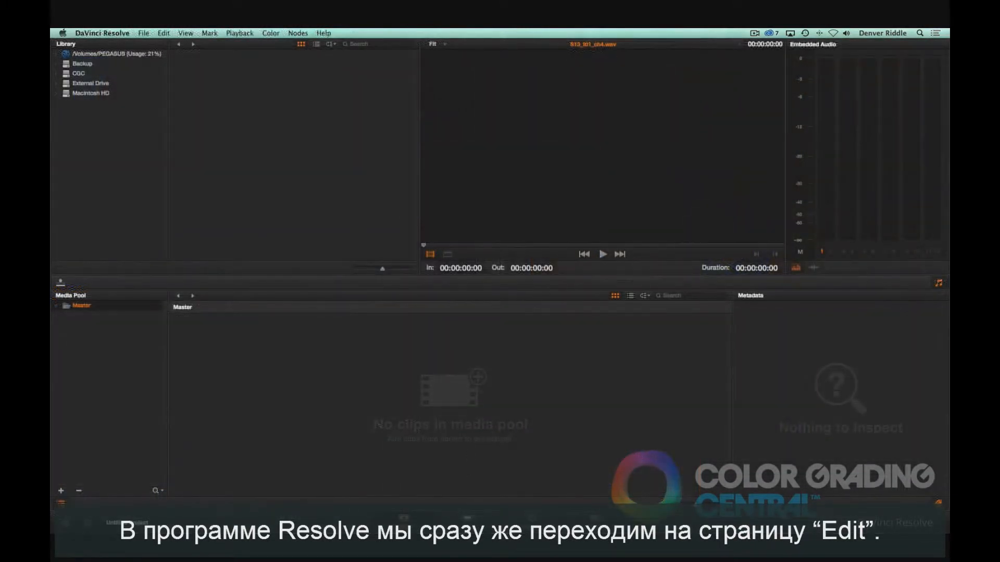
Step: On the Edit page, import the Diablos Crow Trailer.fcpxml timeline, keeping the default Load XML options
{"action": "left_click", "coordinate": [468, 522]}
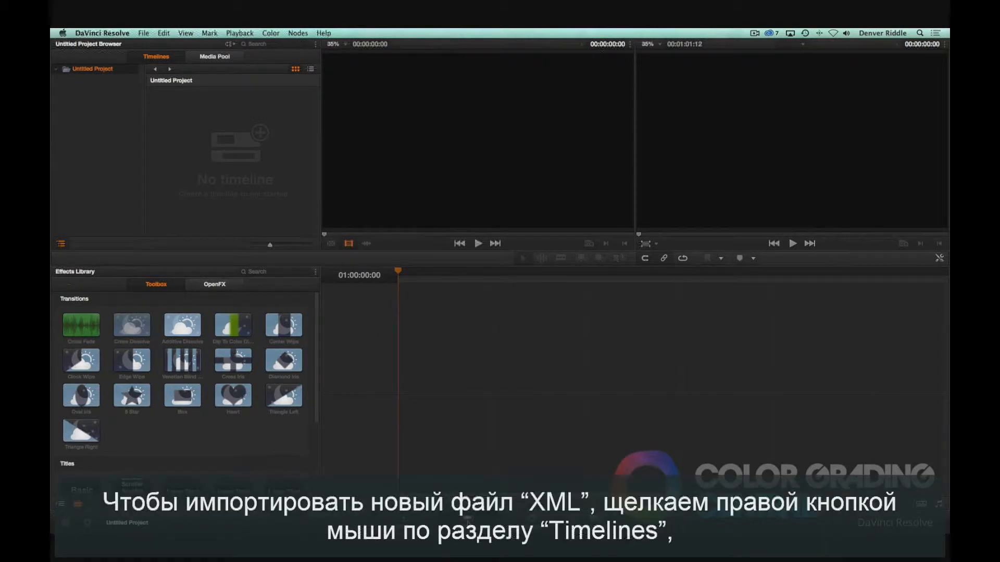
{"action": "right_click", "coordinate": [217, 189]}
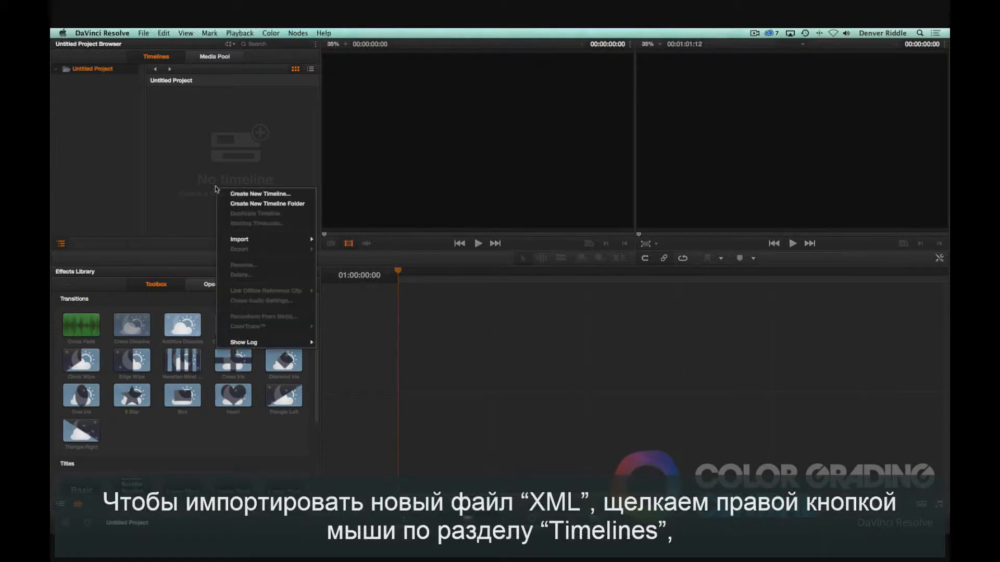
{"action": "mouse_move", "coordinate": [249, 238]}
{"action": "left_click", "coordinate": [336, 241]}
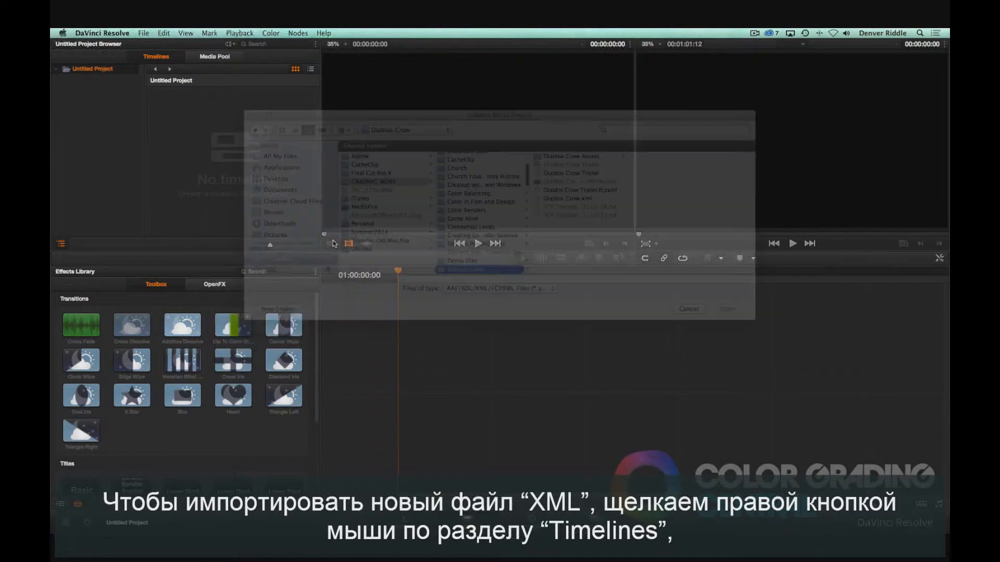
{"action": "left_click", "coordinate": [552, 191]}
{"action": "left_click", "coordinate": [729, 308]}
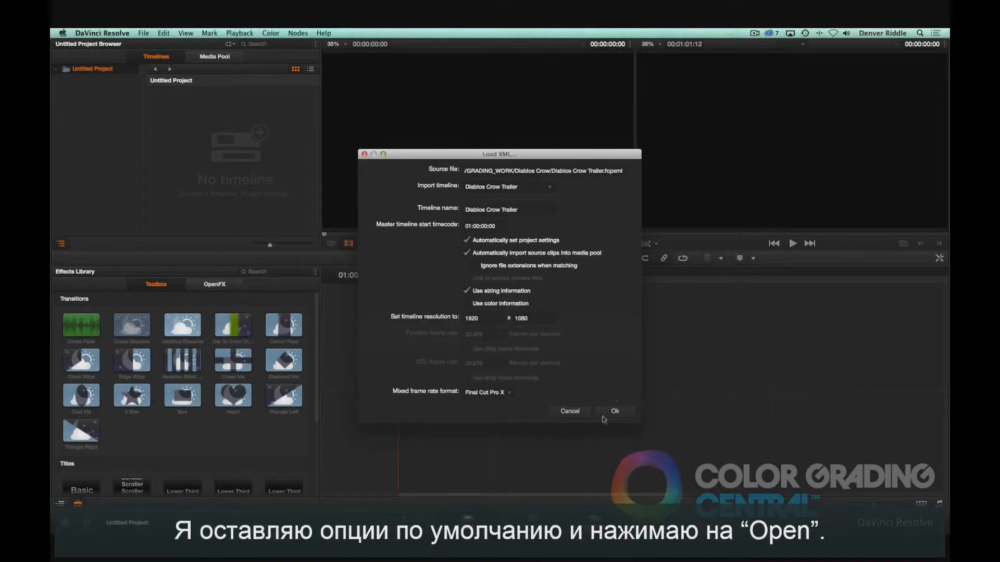
{"action": "left_click", "coordinate": [613, 412]}
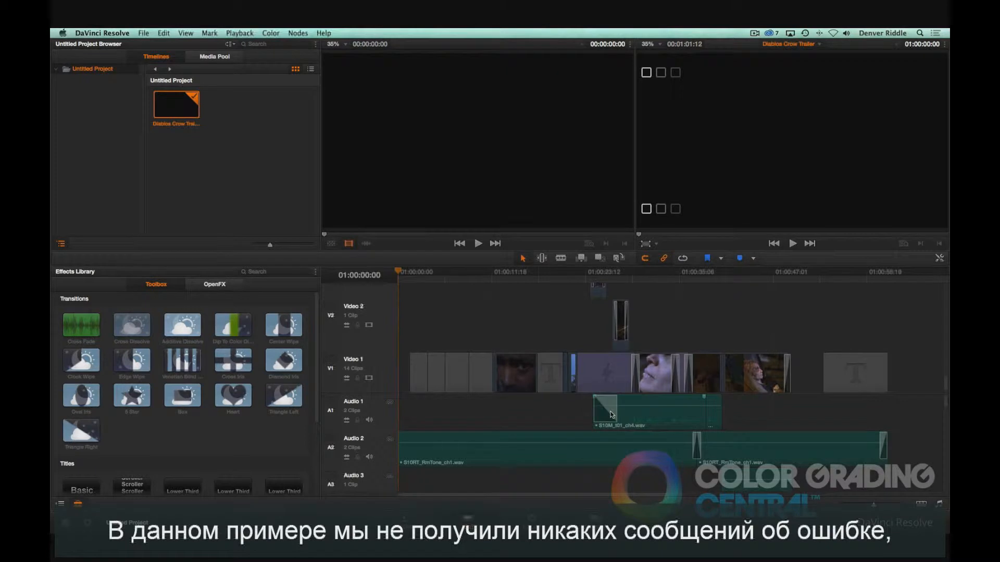
{"action": "left_click_drag", "start_coordinate": [398, 272], "coordinate": [570, 268]}
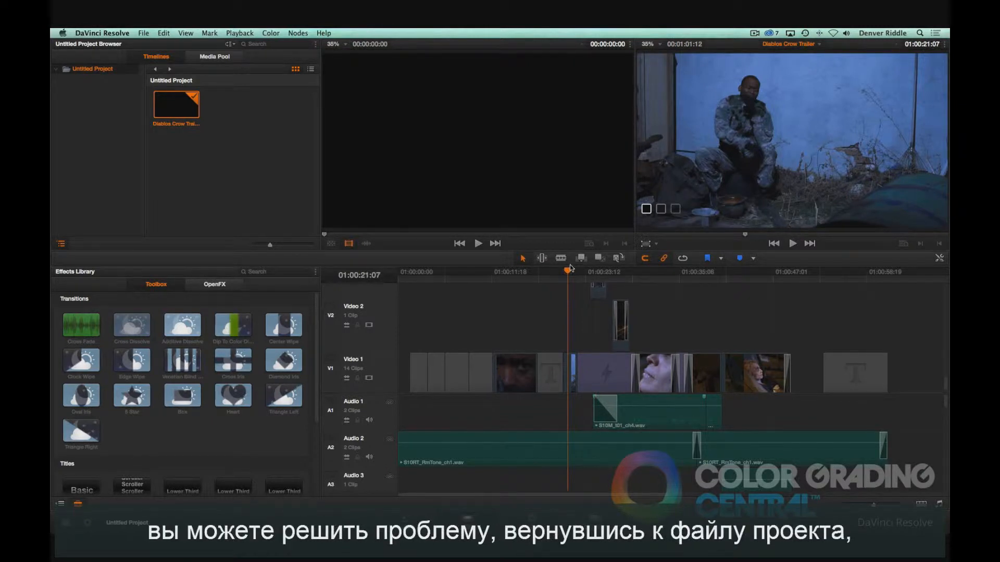
{"action": "key", "text": "super+Tab"}
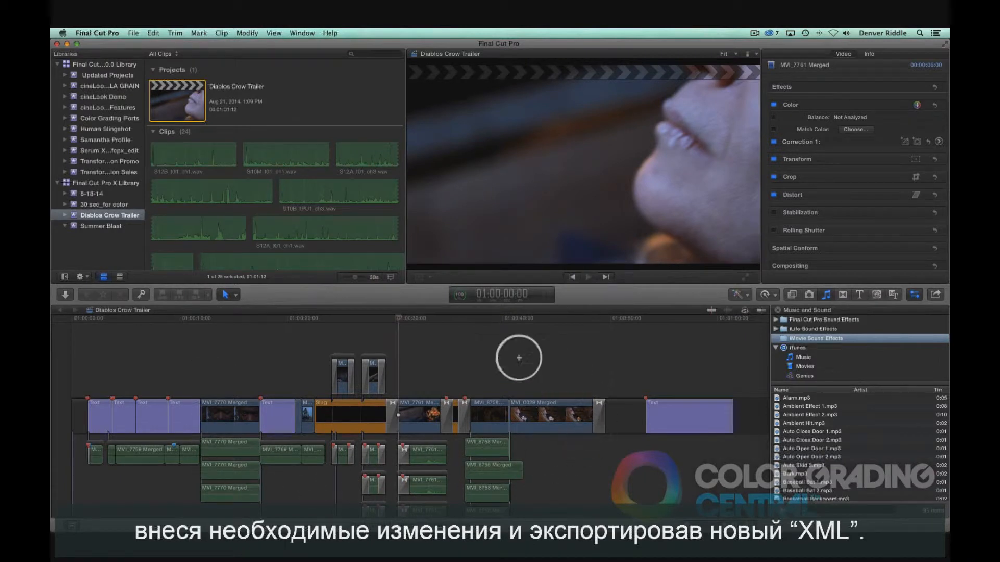
{"action": "left_click", "coordinate": [182, 106]}
{"action": "left_click", "coordinate": [133, 33]}
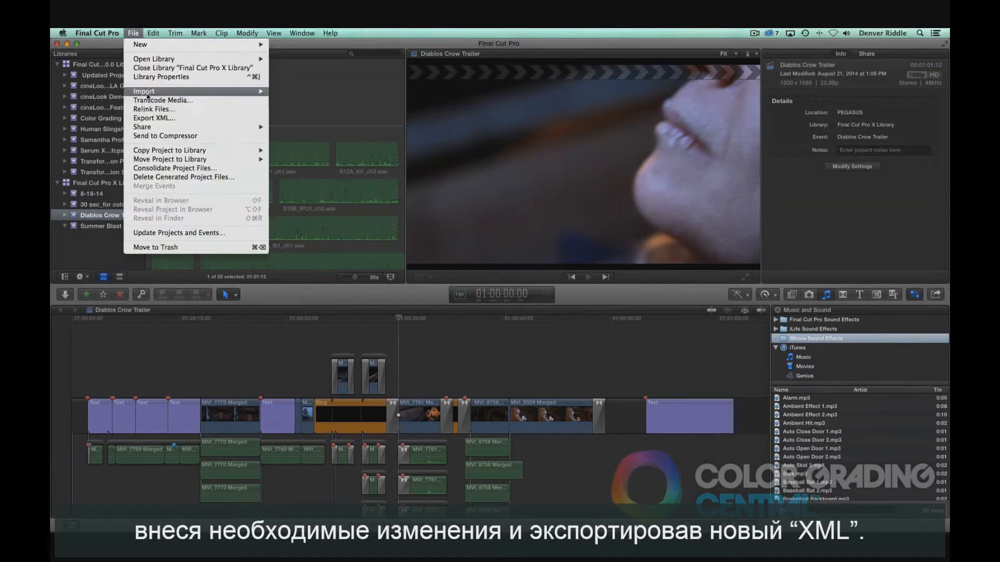
{"action": "key", "text": "super+Tab"}
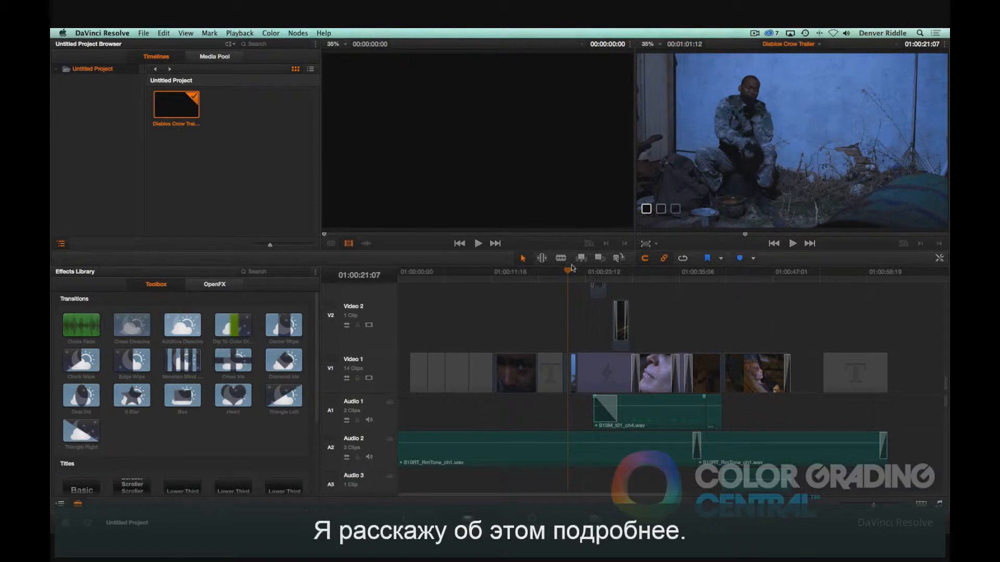
Step: On the Media page, add Diablos Crow Trailer_offline.mov from GRADING_WORK/Diablos Crow as an offline reference clip
{"action": "left_click", "coordinate": [404, 518]}
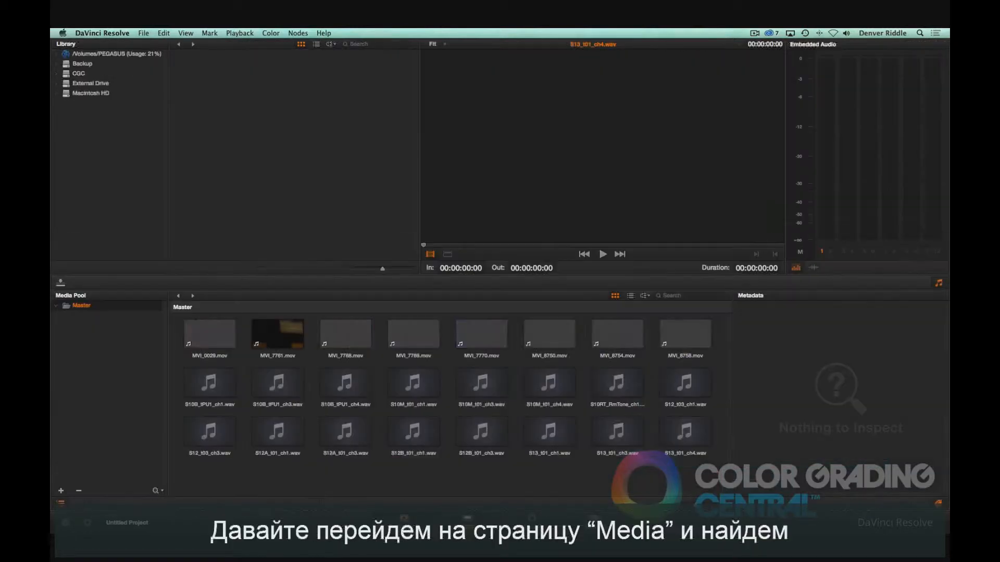
{"action": "left_click", "coordinate": [56, 54]}
{"action": "left_click", "coordinate": [66, 84]}
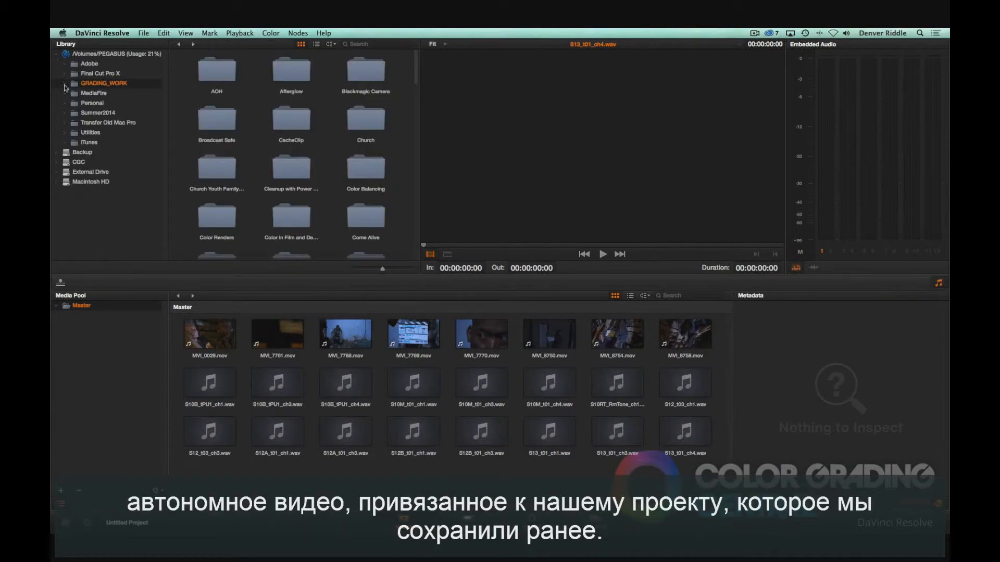
{"action": "left_click", "coordinate": [64, 84]}
{"action": "scroll", "coordinate": [104, 116], "scroll_direction": "down", "scroll_amount": 3}
{"action": "left_click", "coordinate": [73, 177]}
{"action": "left_click", "coordinate": [91, 178]}
{"action": "right_click", "coordinate": [293, 67]}
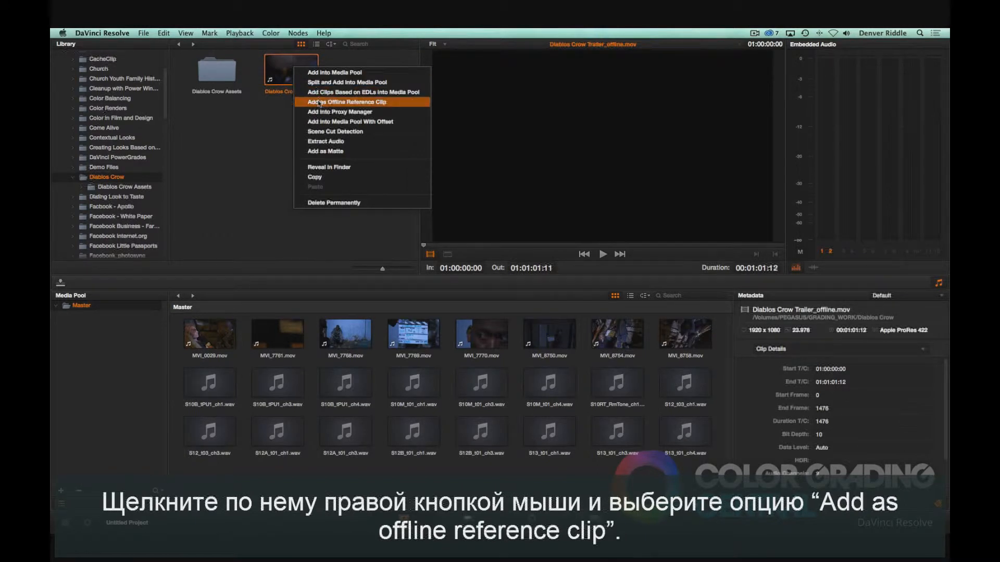
{"action": "left_click", "coordinate": [319, 103]}
Step: Link the Diablos Crow Trailer timeline to Diablos Crow Trailer_offline.mov as its offline reference clip
{"action": "left_click", "coordinate": [464, 521]}
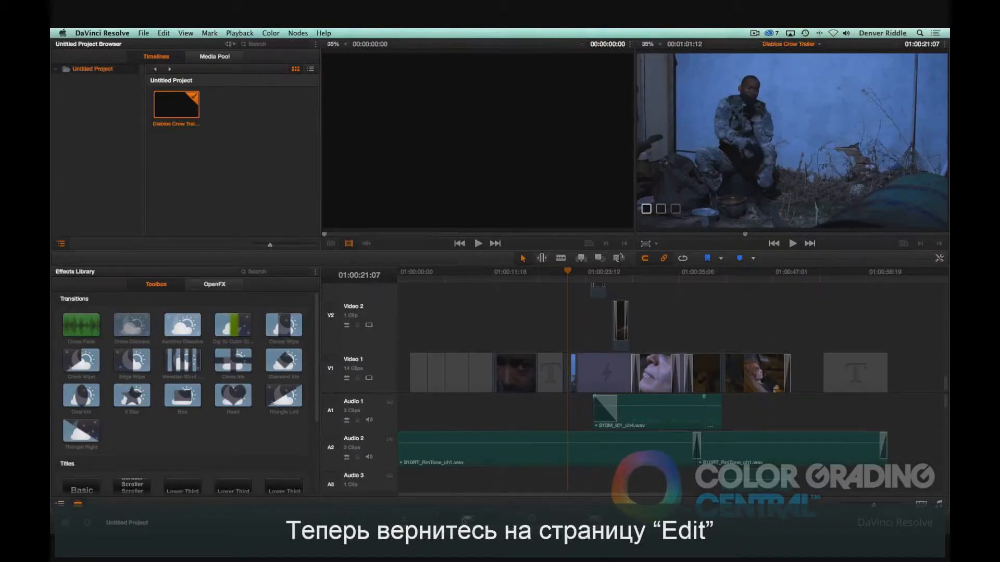
{"action": "right_click", "coordinate": [177, 101]}
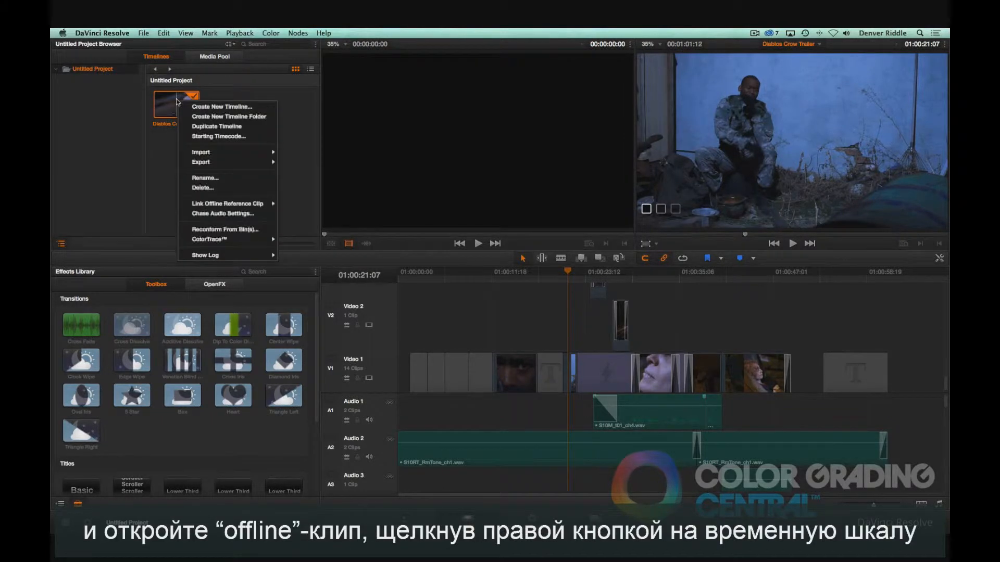
{"action": "mouse_move", "coordinate": [223, 203]}
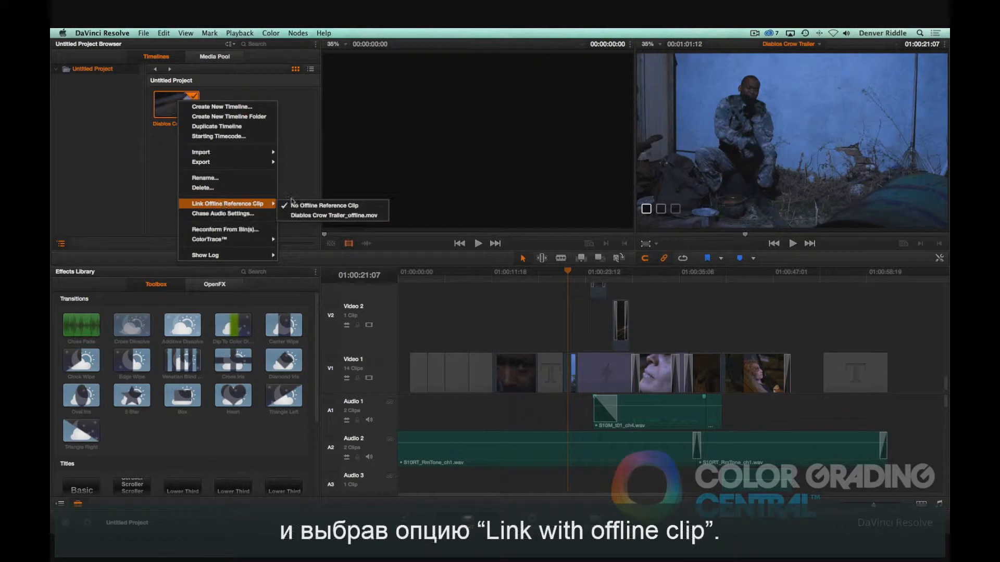
{"action": "left_click", "coordinate": [305, 215]}
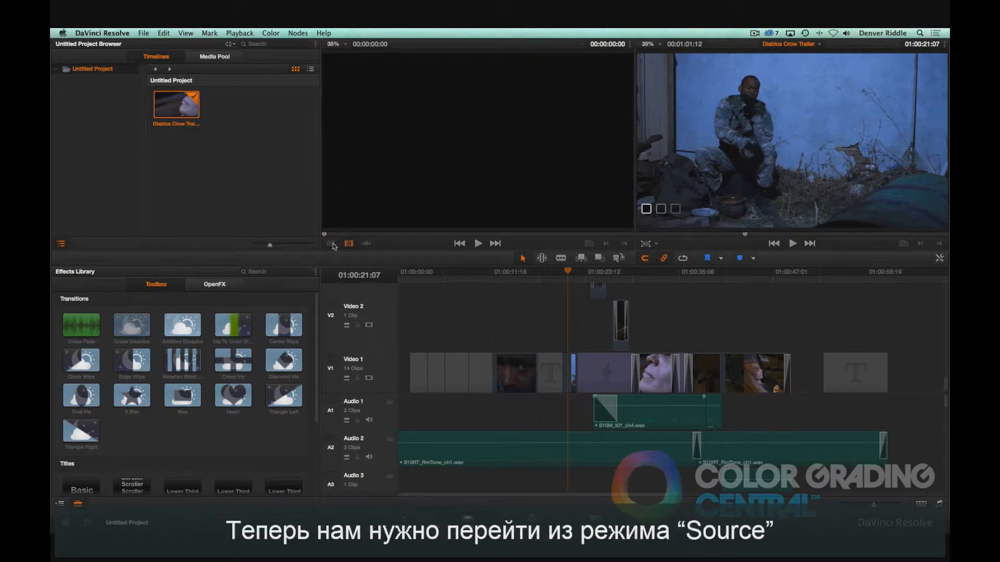
Step: Switch the source viewer to display the offline reference clip alongside the timeline
{"action": "left_click", "coordinate": [332, 245]}
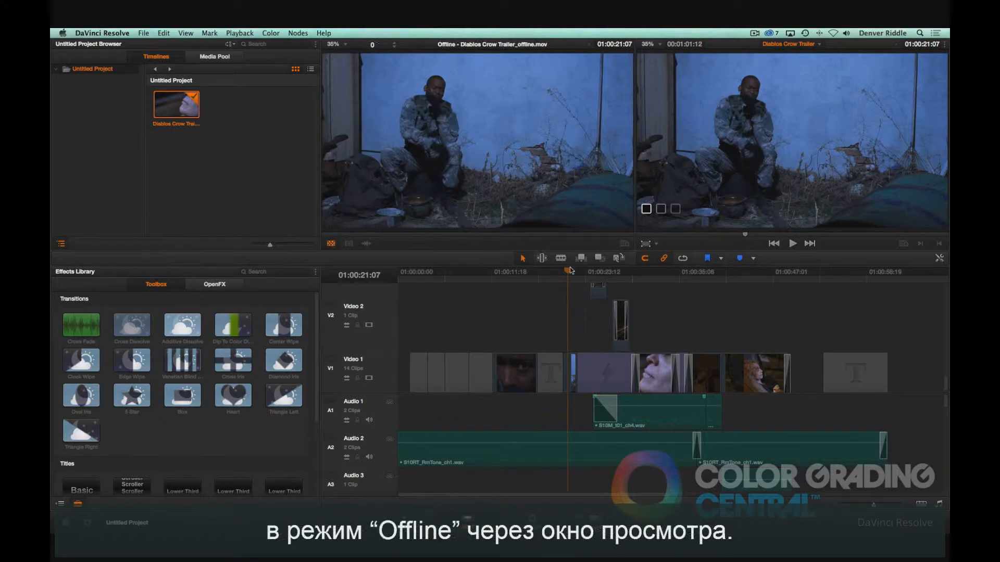
{"action": "left_click_drag", "start_coordinate": [569, 271], "coordinate": [748, 271]}
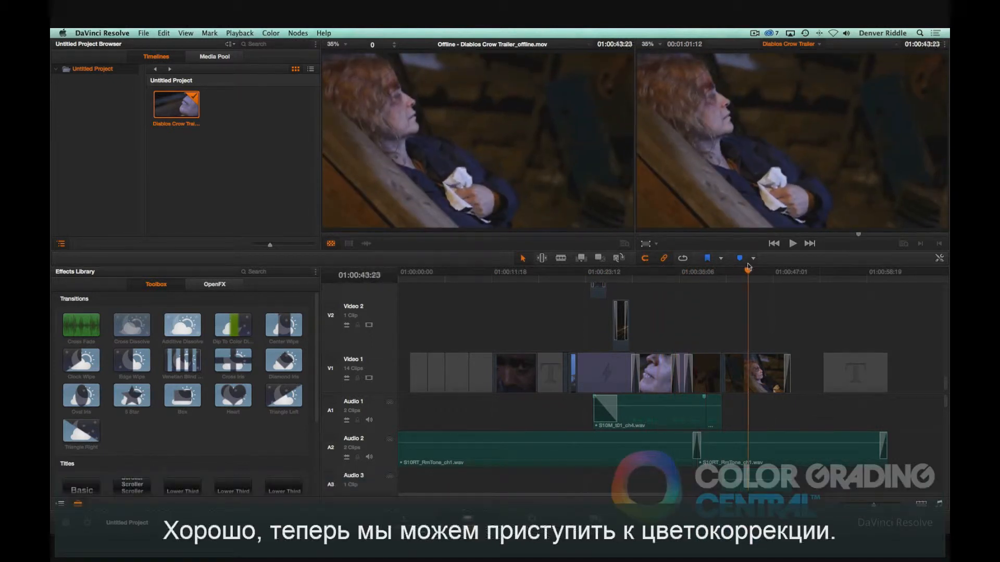
Step: On the Deliver page, choose the Final Cut Pro XML Round-Trip easy setup preset
{"action": "left_click", "coordinate": [543, 501]}
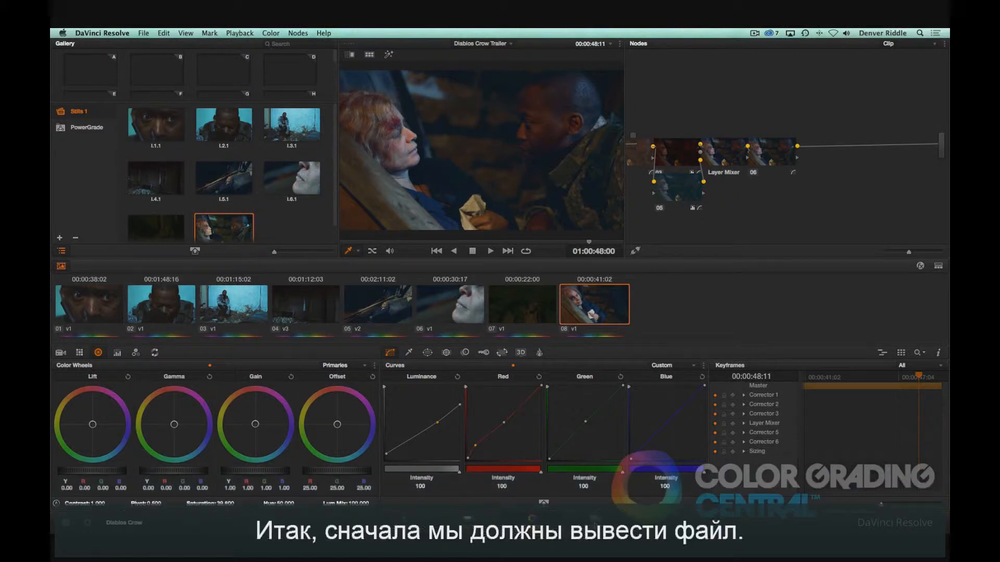
{"action": "left_click", "coordinate": [595, 522]}
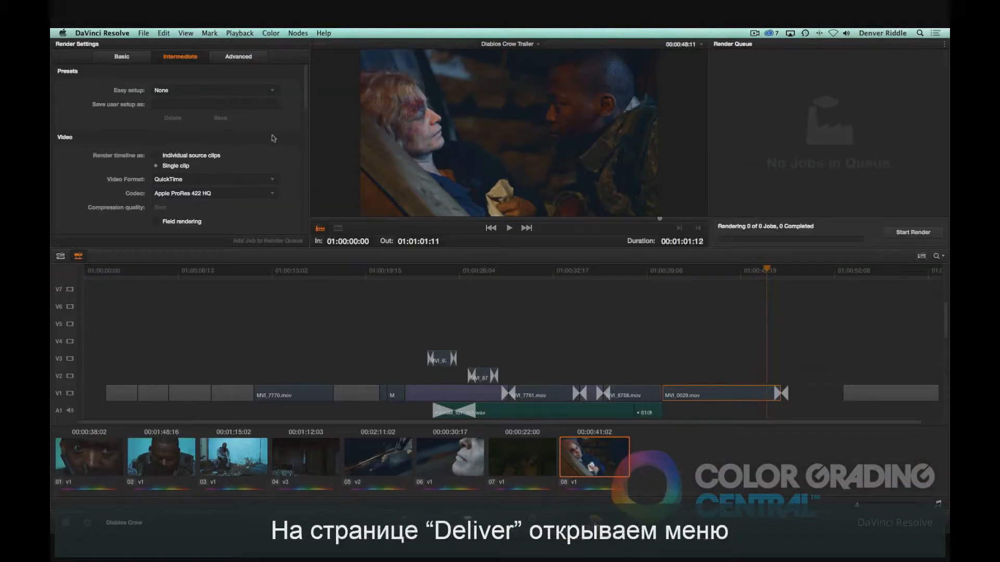
{"action": "left_click", "coordinate": [268, 91]}
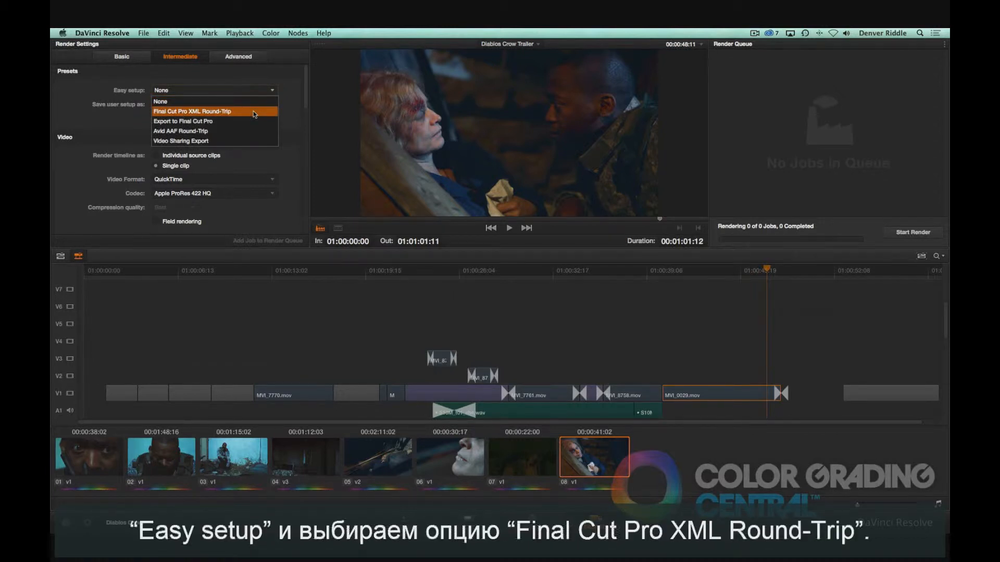
{"action": "left_click", "coordinate": [253, 112]}
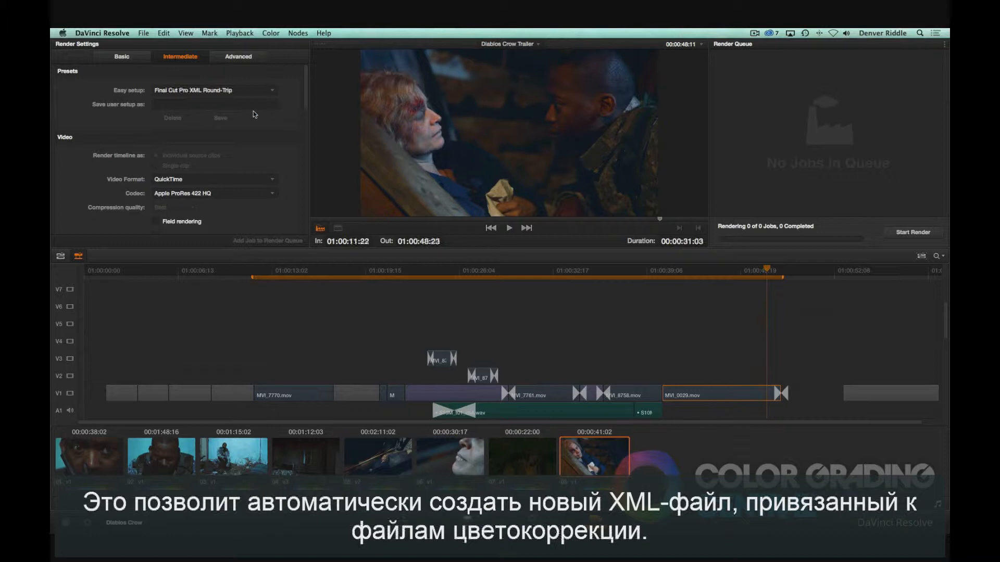
Step: Set the render destination to the RENDERS folder inside GRADING_WORK/Diablos Crow
{"action": "scroll", "coordinate": [253, 111], "scroll_direction": "down", "scroll_amount": 10}
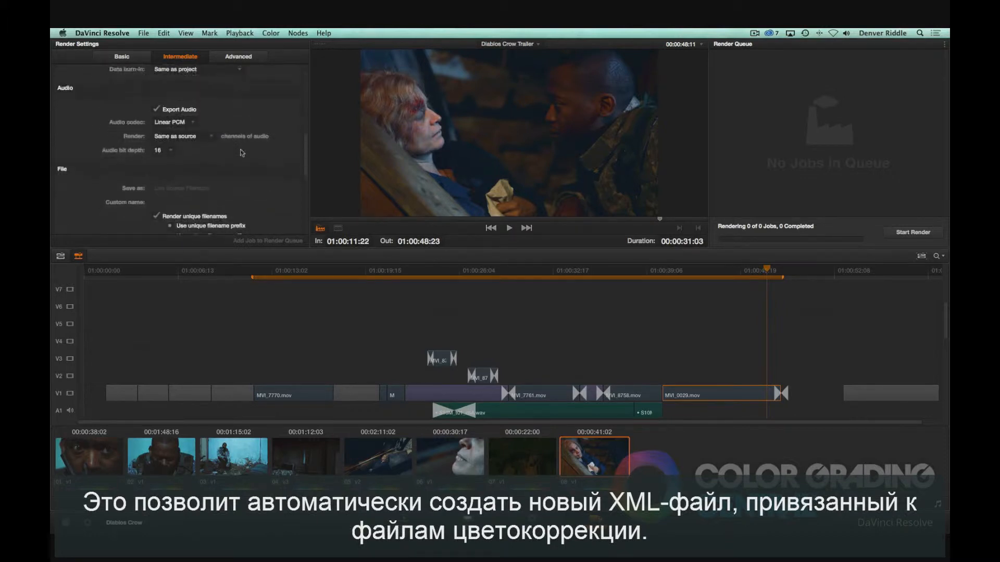
{"action": "left_click", "coordinate": [176, 170]}
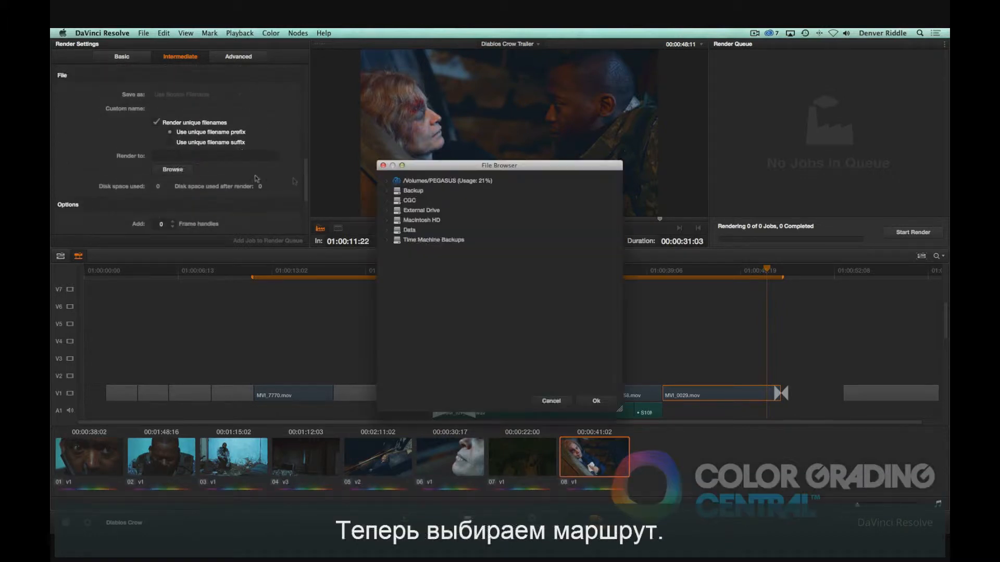
{"action": "left_click", "coordinate": [387, 181]}
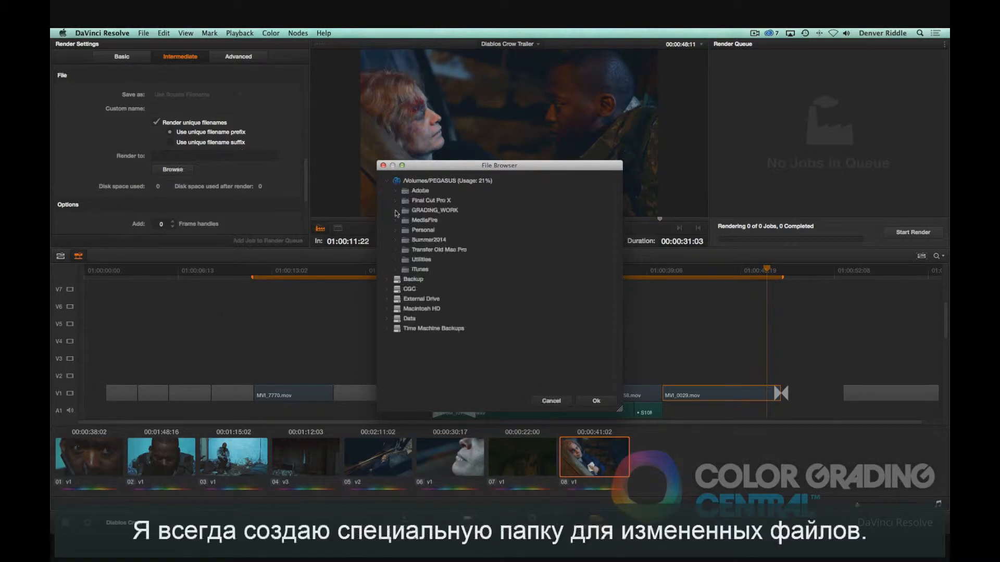
{"action": "left_click", "coordinate": [396, 211]}
{"action": "scroll", "coordinate": [398, 229], "scroll_direction": "down", "scroll_amount": 3}
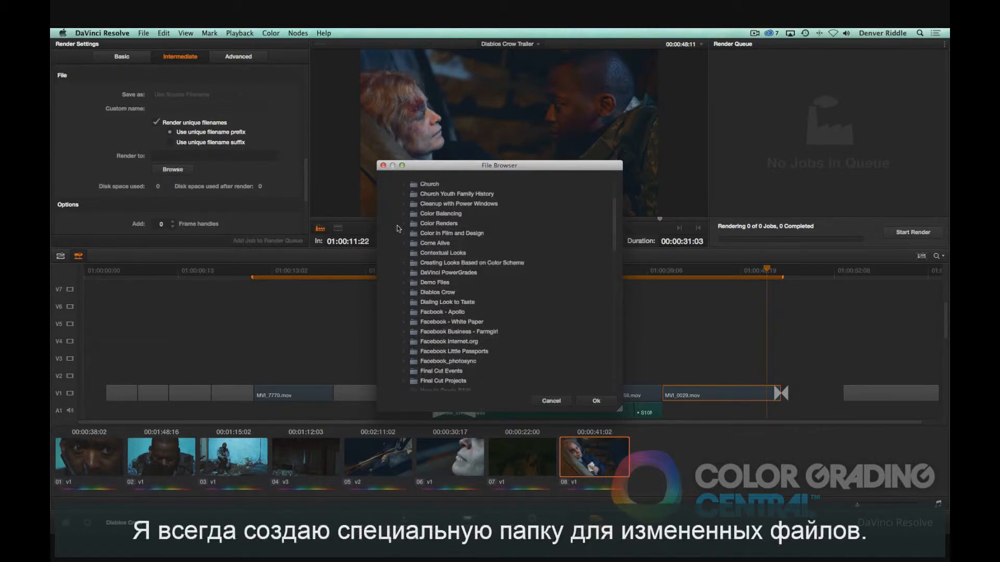
{"action": "left_click", "coordinate": [404, 292]}
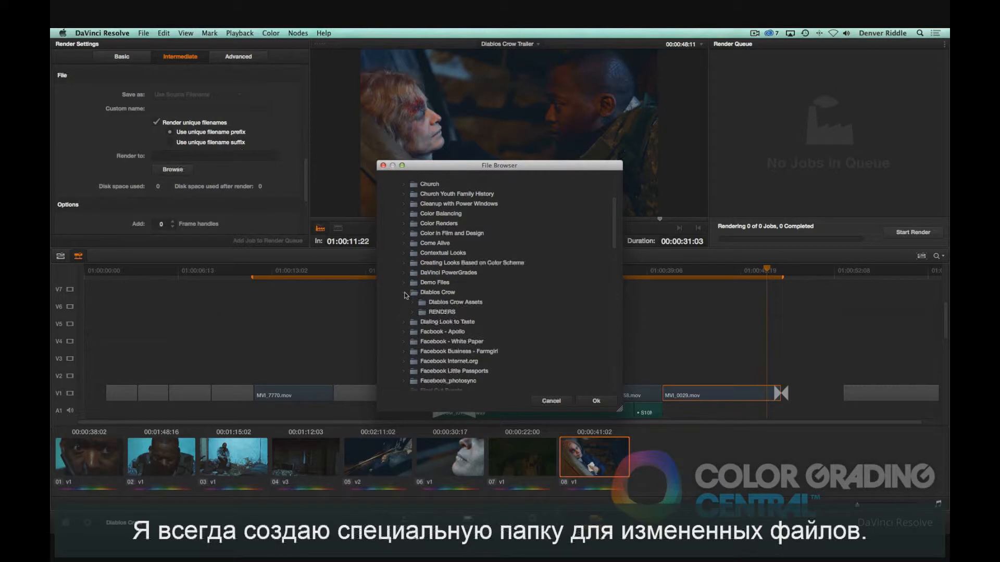
{"action": "left_click", "coordinate": [424, 313]}
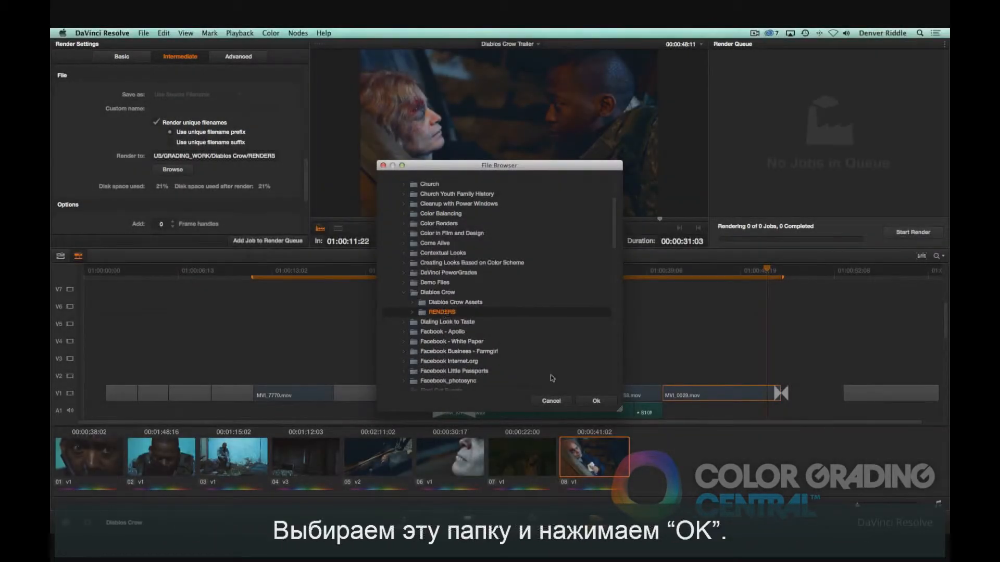
{"action": "left_click", "coordinate": [595, 401]}
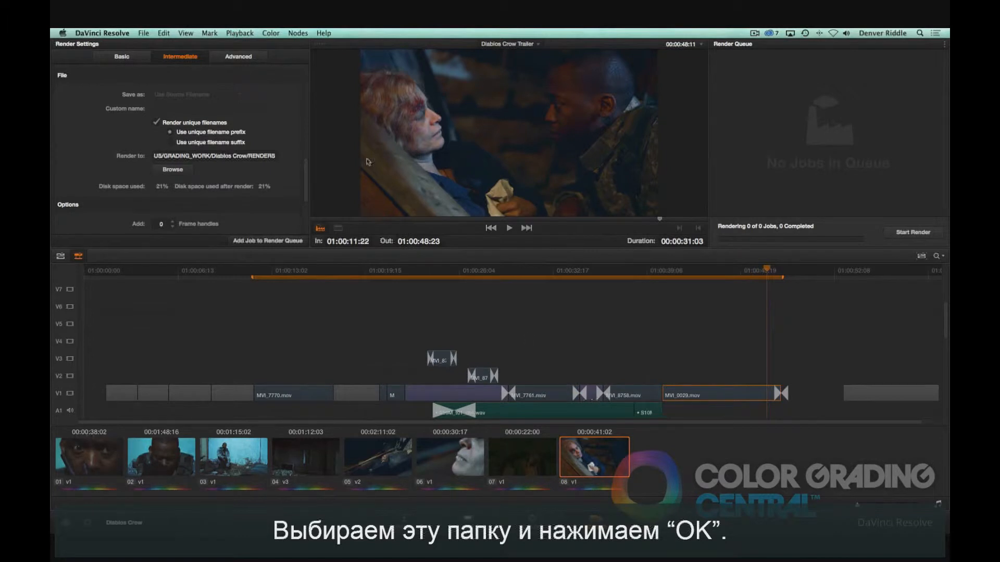
Step: Set the render options to add 12 frame handles
{"action": "scroll", "coordinate": [289, 142], "scroll_direction": "down", "scroll_amount": 4}
{"action": "scroll", "coordinate": [289, 142], "scroll_direction": "down", "scroll_amount": 1}
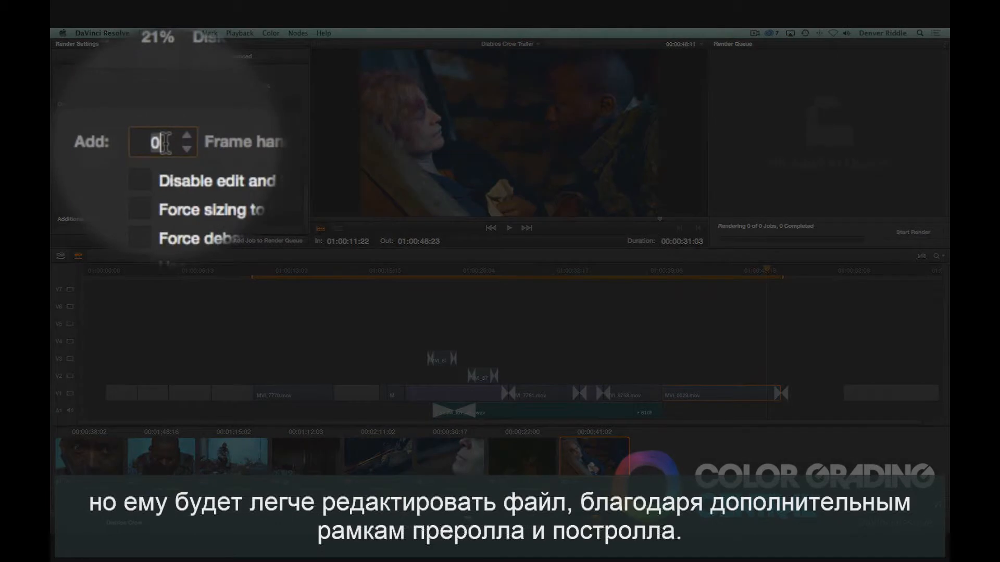
{"action": "key", "text": "BackSpace"}
{"action": "type", "text": "12"}
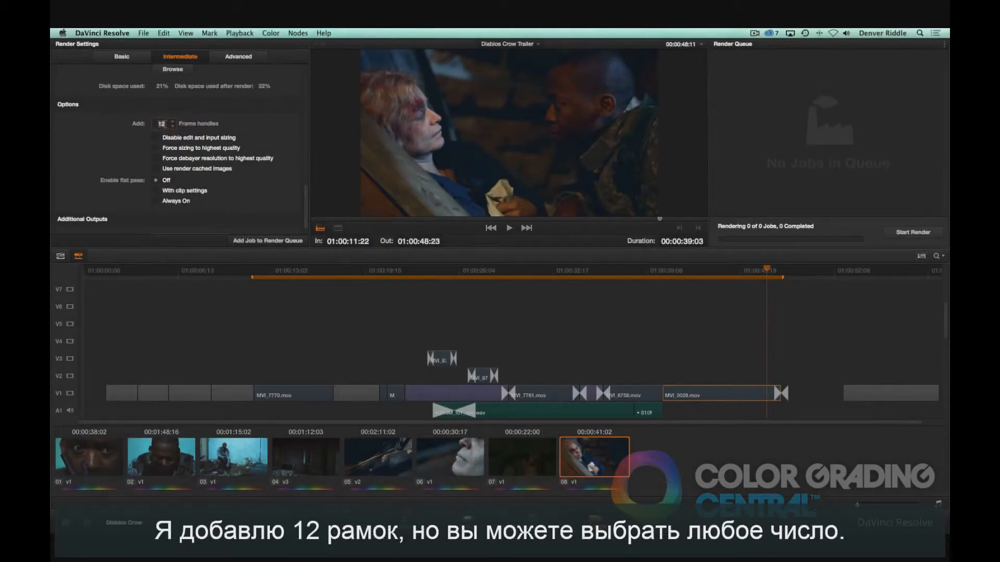
Step: Add the timeline as a job to the render queue and start rendering
{"action": "left_click", "coordinate": [242, 240]}
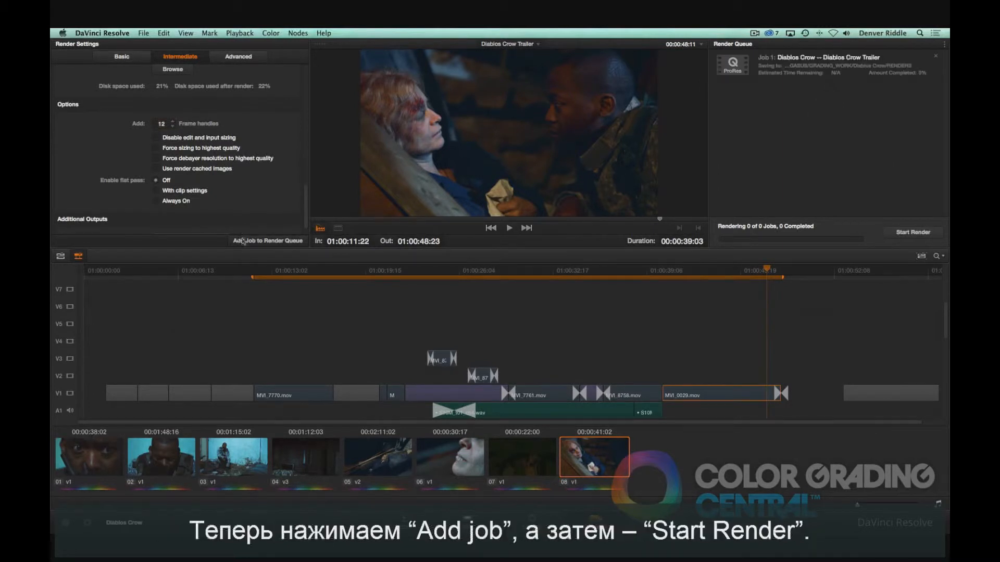
{"action": "left_click", "coordinate": [895, 234]}
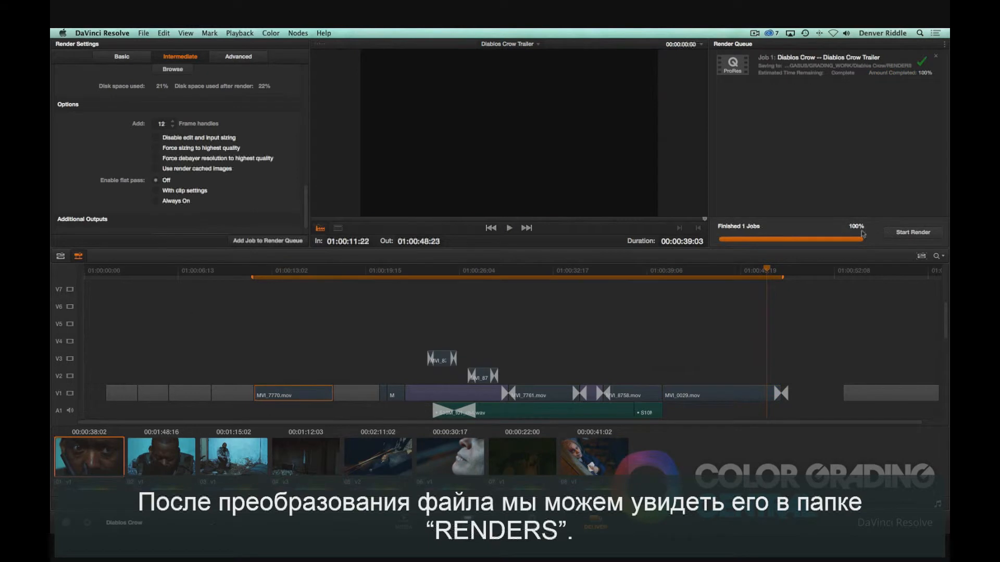
{"action": "left_click", "coordinate": [737, 271]}
Step: Switch to Finder and examine the rendered clips and XML file in the RENDERS folder
{"action": "key", "text": "super+Tab"}
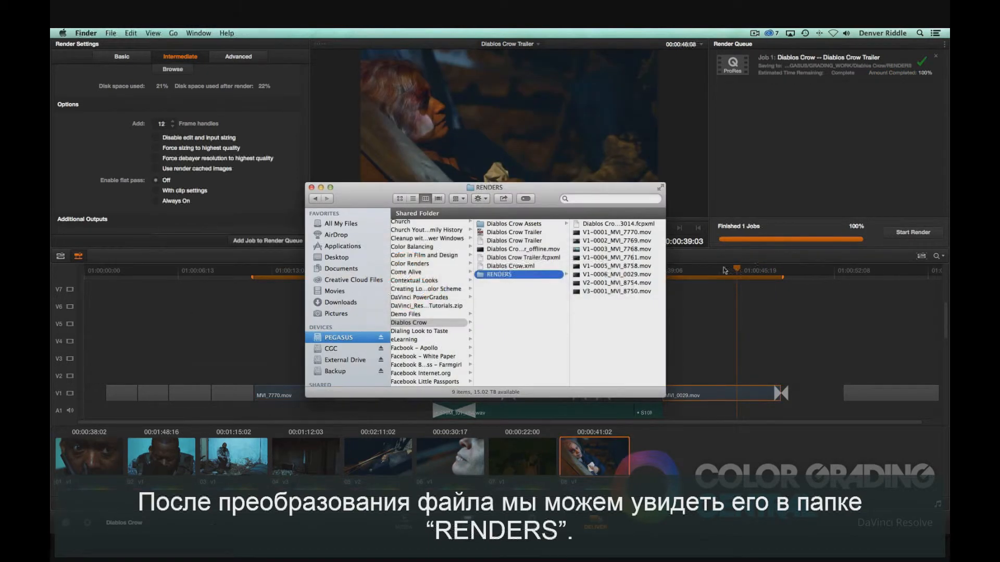
{"action": "left_click", "coordinate": [630, 235]}
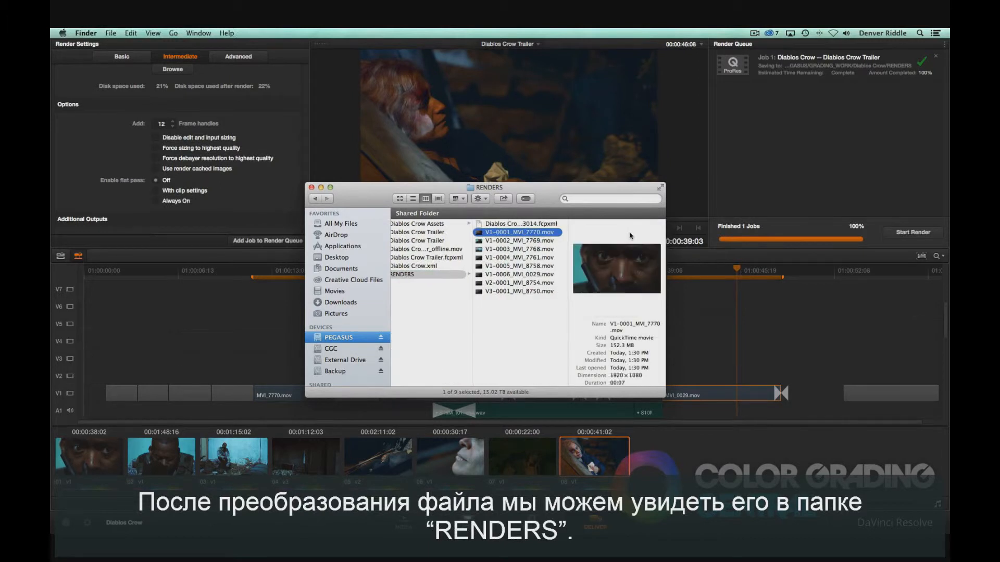
{"action": "key", "text": "Down"}
{"action": "key", "text": "Down"}
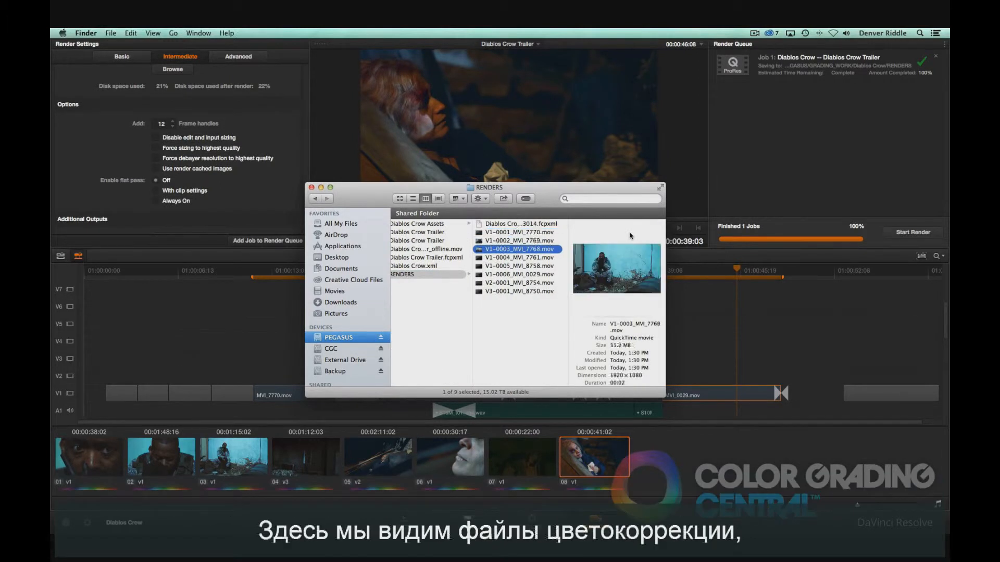
{"action": "left_click_drag", "start_coordinate": [541, 224], "coordinate": [566, 221]}
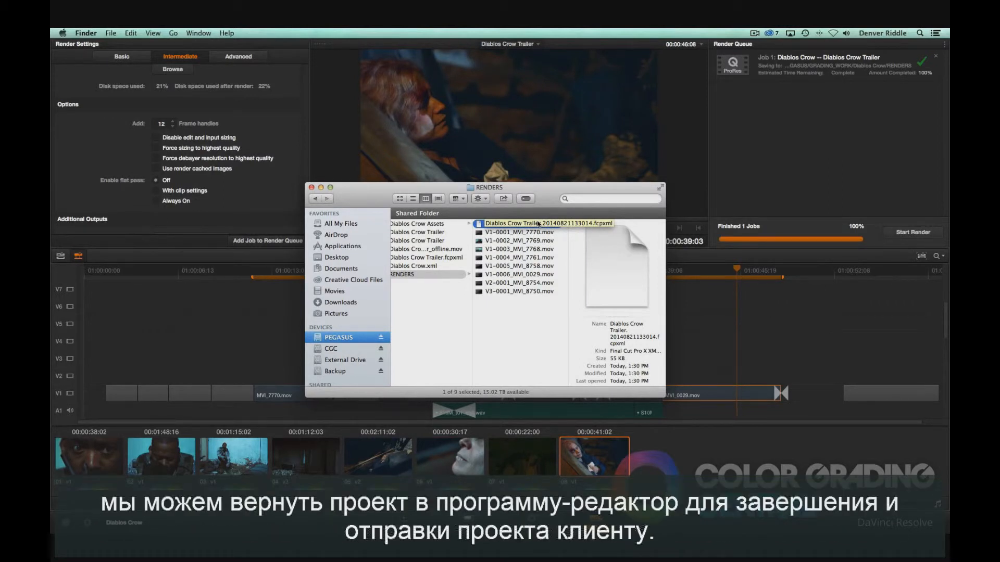
Step: Switch to Final Cut Pro and import the Diablos Crow Trailer .fcpxml file from the RENDERS folder
{"action": "key", "text": "super+Tab"}
{"action": "key", "text": "super+Tab"}
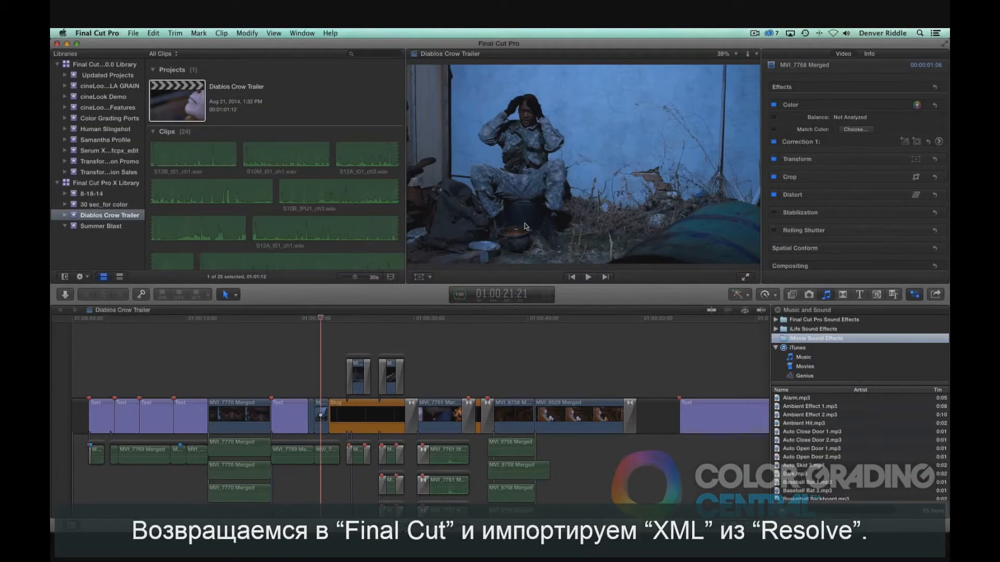
{"action": "left_click", "coordinate": [135, 34]}
{"action": "mouse_move", "coordinate": [155, 93]}
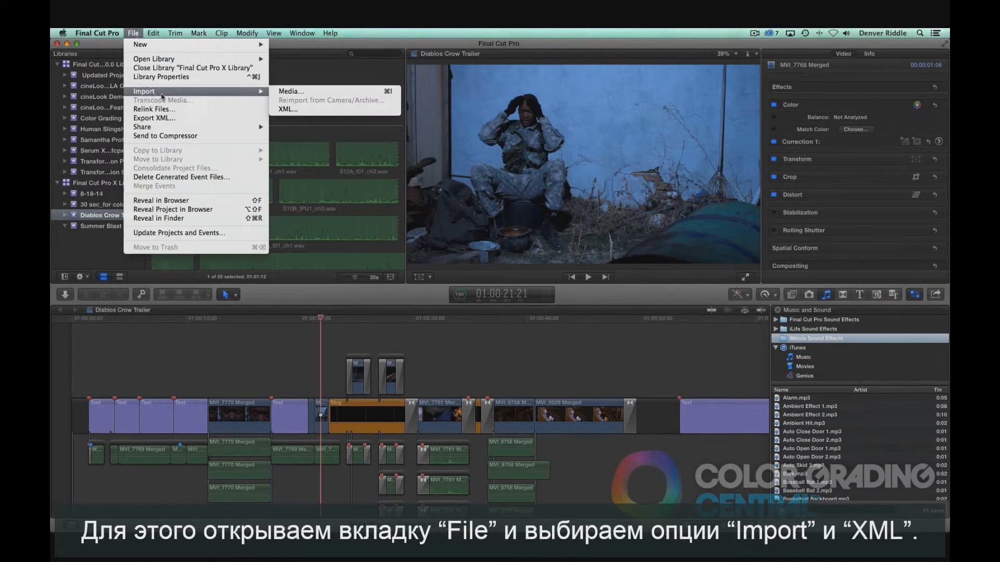
{"action": "left_click", "coordinate": [286, 109]}
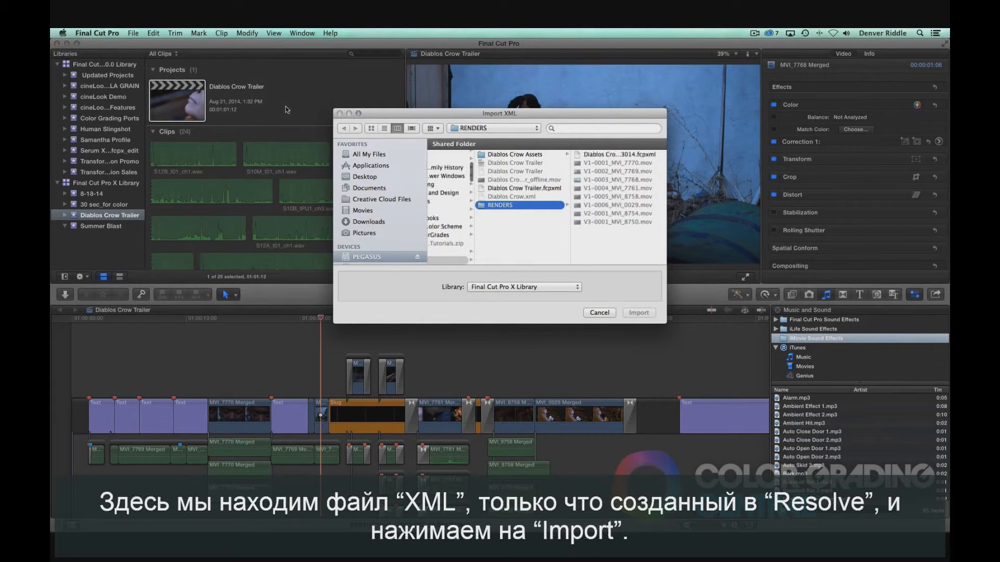
{"action": "left_click", "coordinate": [588, 154]}
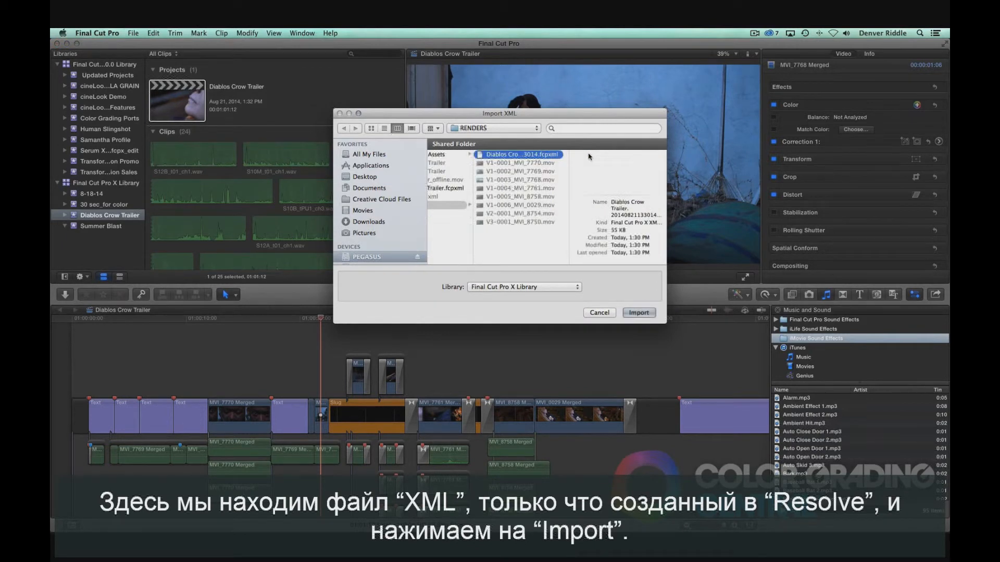
{"action": "left_click", "coordinate": [638, 313]}
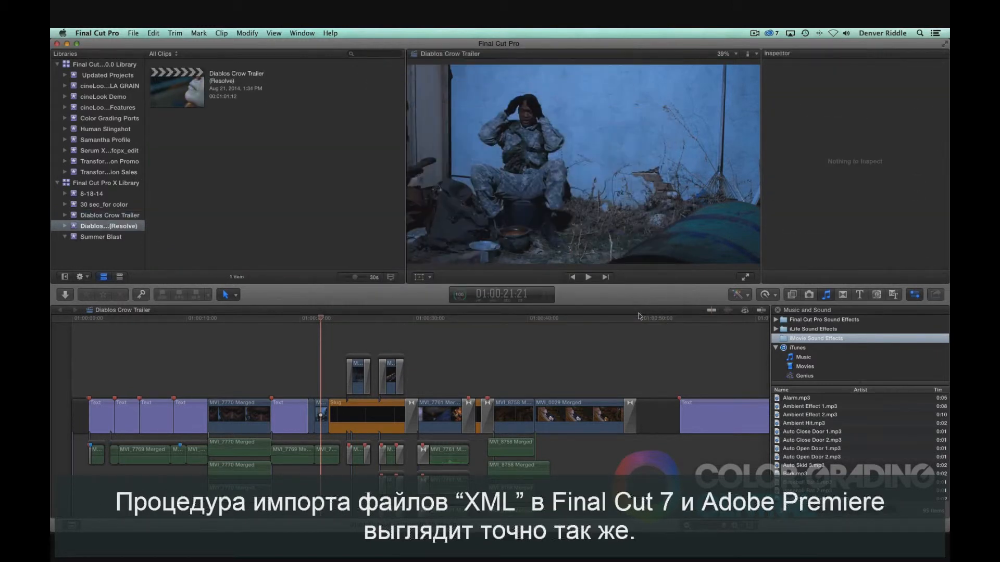
Step: Open the Diablos Crow Trailer (Resolve) project and move the MVI_8758 clip after MVI_0029 in its timeline
{"action": "left_click", "coordinate": [186, 101]}
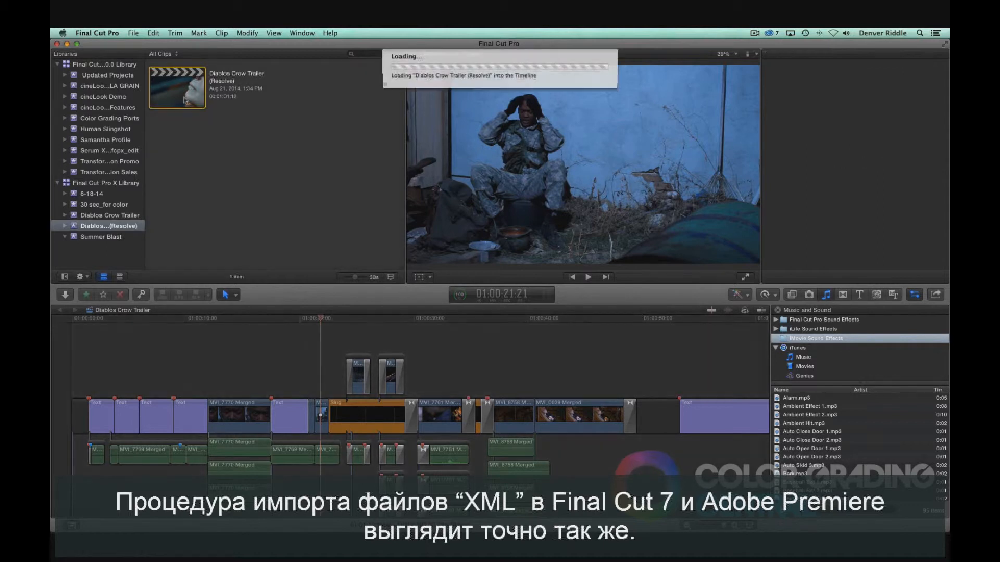
{"action": "double_click", "coordinate": [186, 100]}
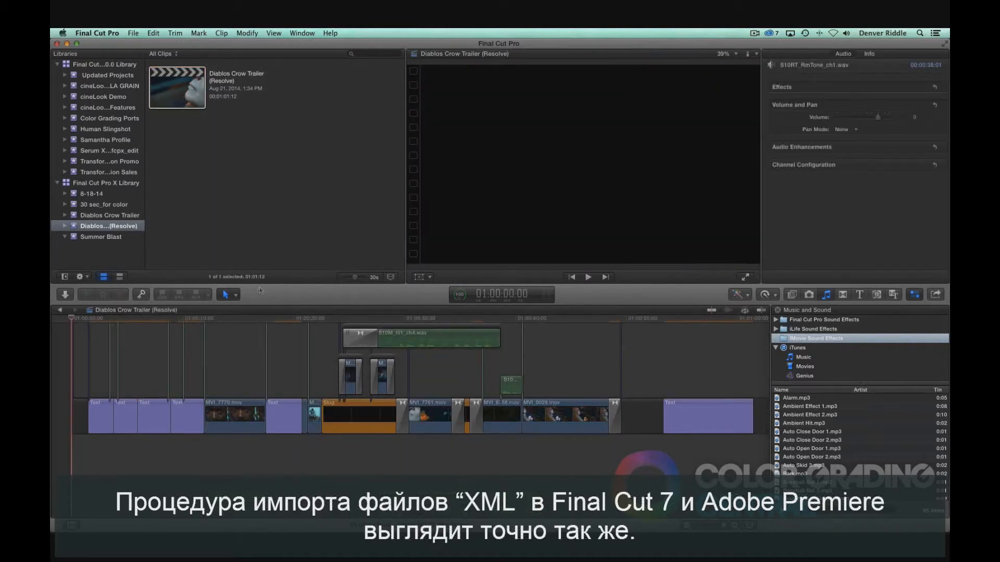
{"action": "left_click", "coordinate": [236, 320]}
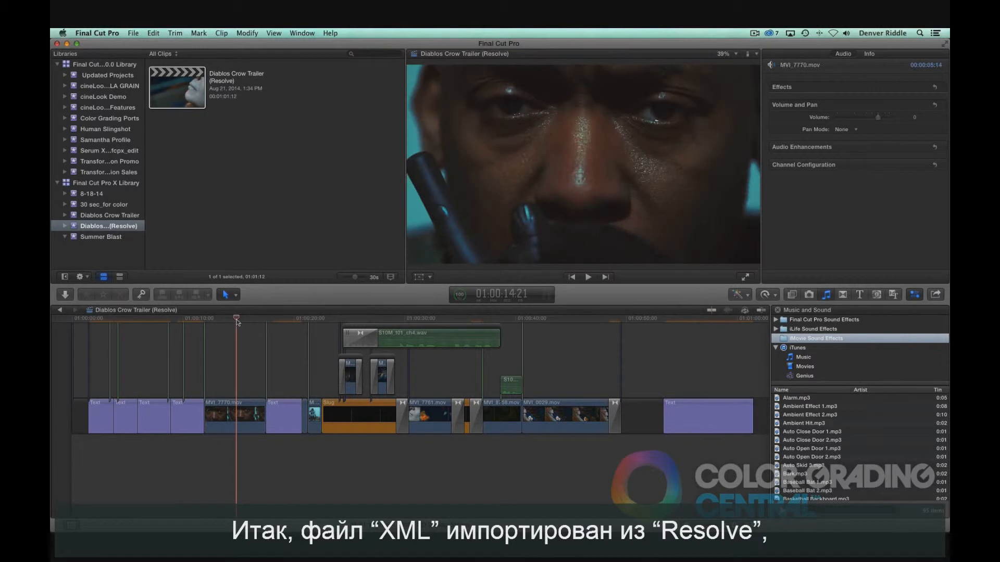
{"action": "left_click_drag", "start_coordinate": [236, 320], "coordinate": [597, 314]}
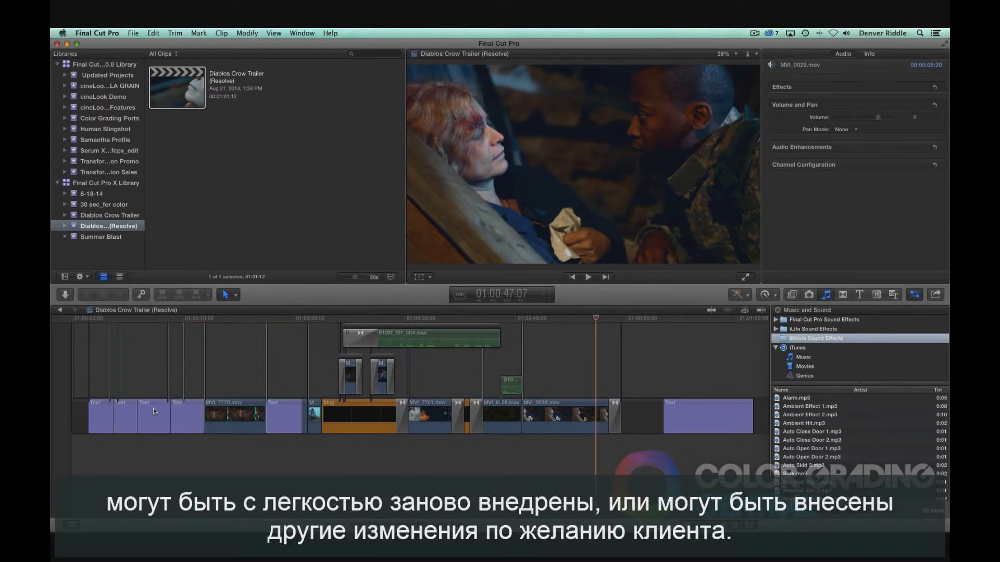
{"action": "left_click_drag", "start_coordinate": [505, 415], "coordinate": [601, 413]}
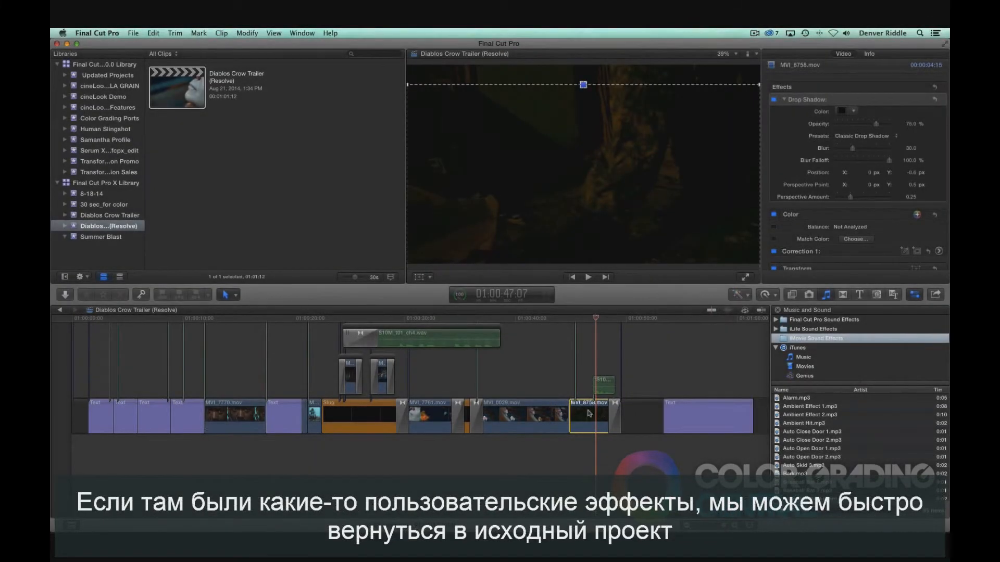
Step: Compare the original Diablos Crow Trailer project with the Resolve version by opening each in turn
{"action": "left_click", "coordinate": [118, 215]}
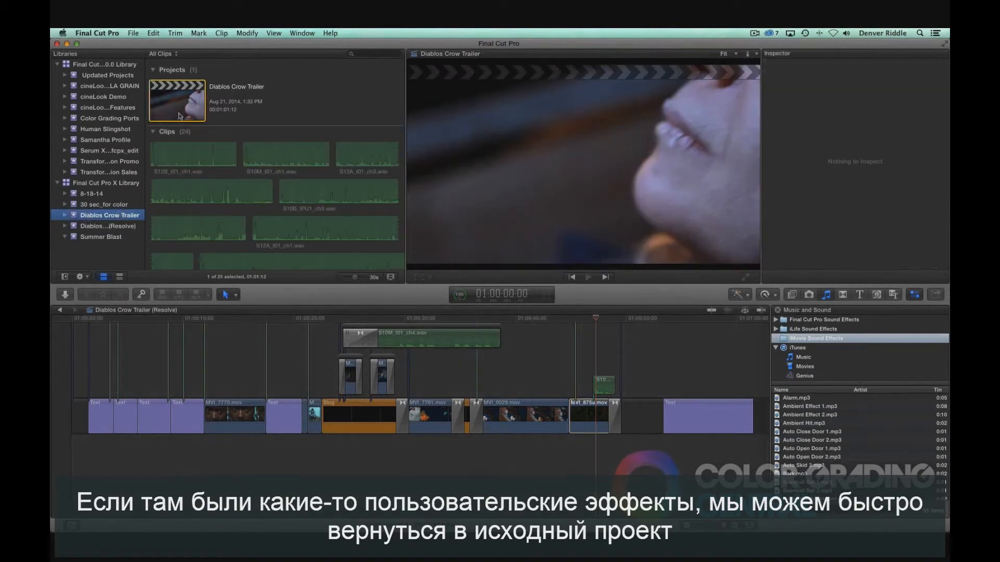
{"action": "double_click", "coordinate": [181, 110]}
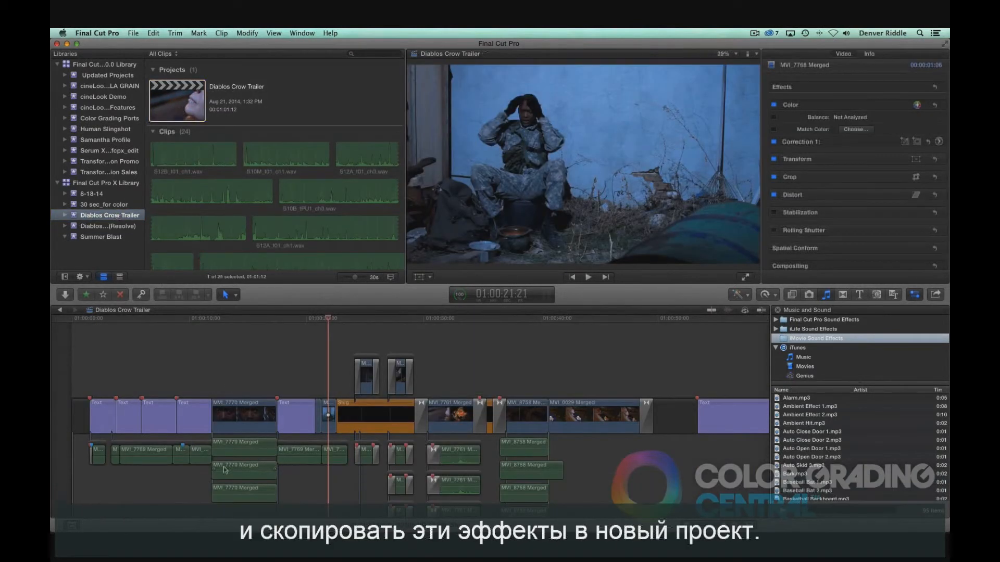
{"action": "left_click", "coordinate": [119, 227]}
{"action": "double_click", "coordinate": [178, 88]}
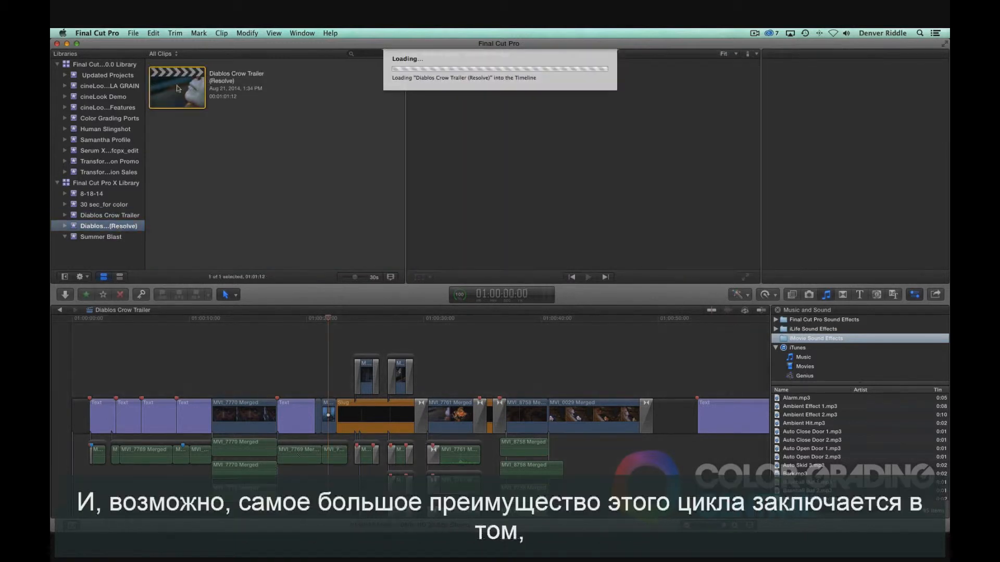
{"action": "scroll", "coordinate": [262, 350], "scroll_direction": "up", "scroll_amount": 5}
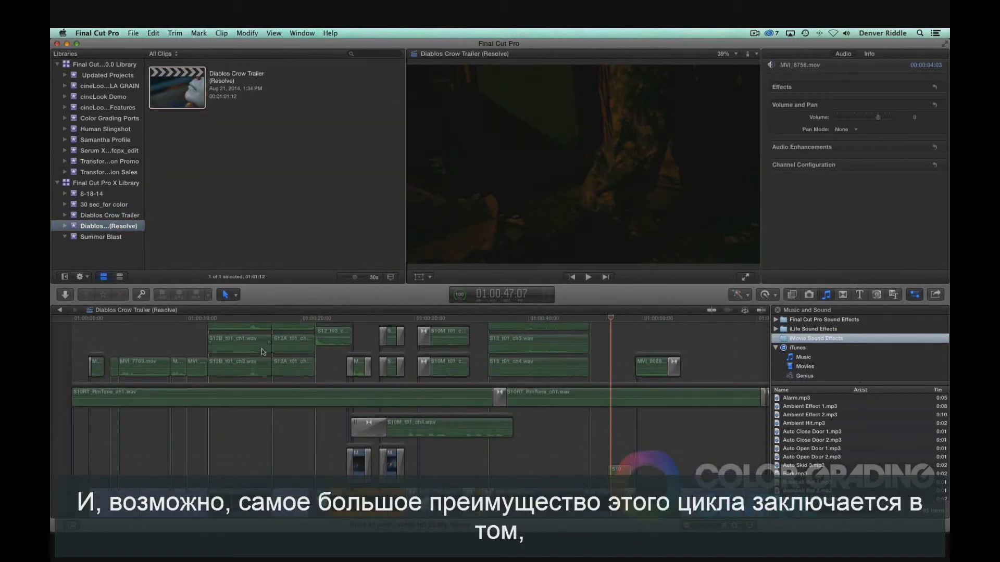
{"action": "scroll", "coordinate": [262, 349], "scroll_direction": "down", "scroll_amount": 7}
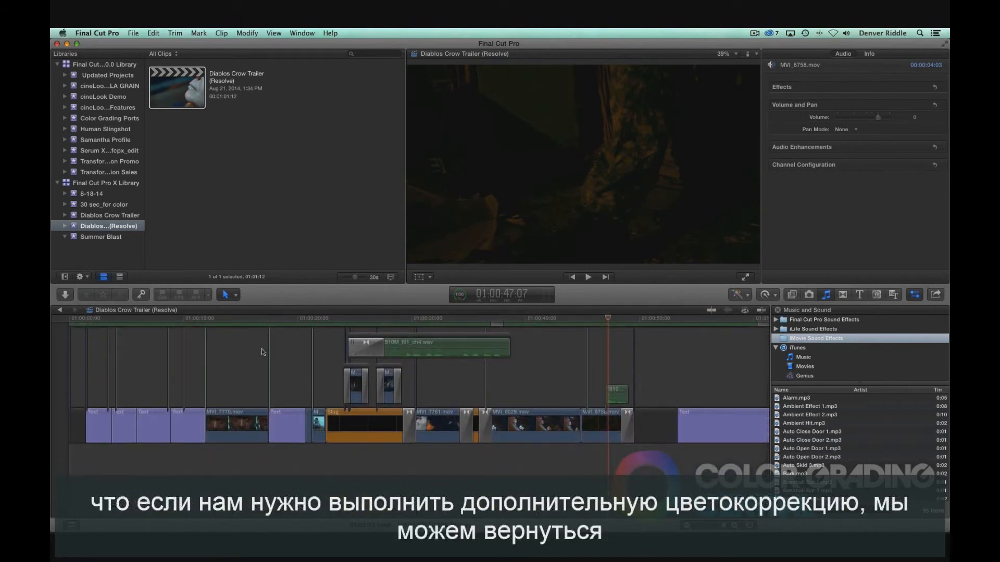
{"action": "left_click", "coordinate": [252, 318]}
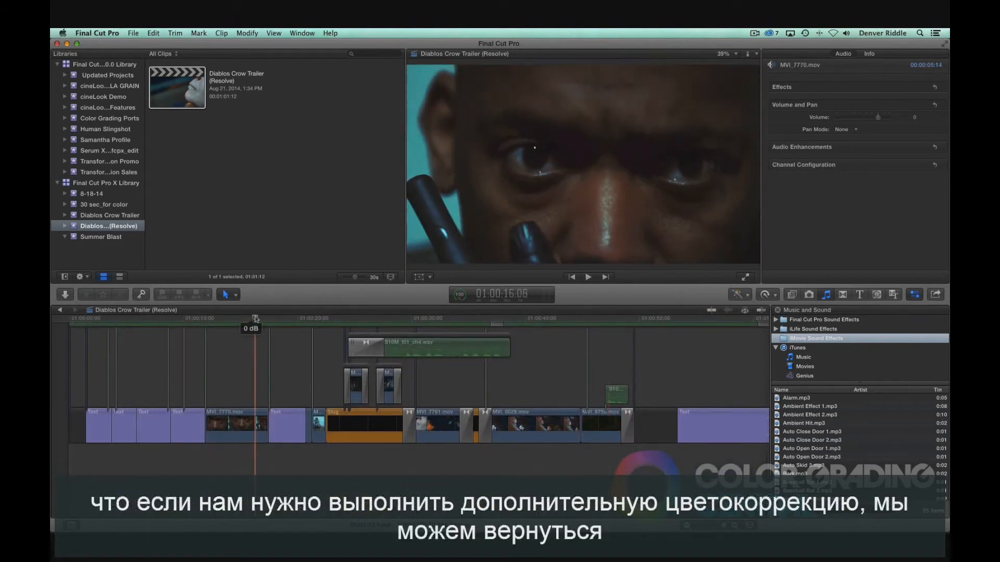
Step: Switch back to DaVinci Resolve and select the first clip on the Color page for further grading
{"action": "key", "text": "super+Tab"}
{"action": "key", "text": "super+Tab"}
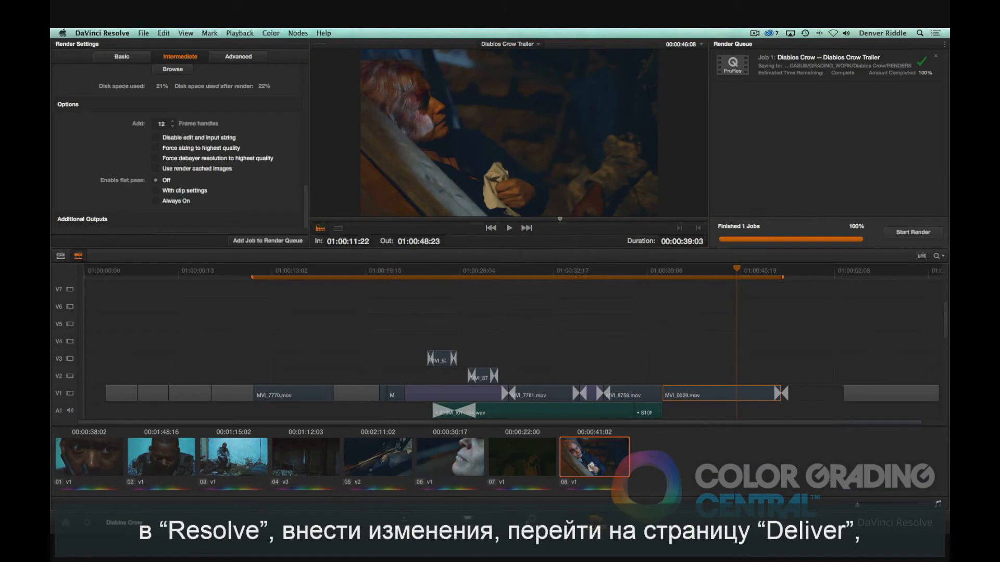
{"action": "key", "text": "shift+6"}
{"action": "left_click", "coordinate": [97, 310]}
{"action": "left_click_drag", "start_coordinate": [262, 470], "coordinate": [103, 490]}
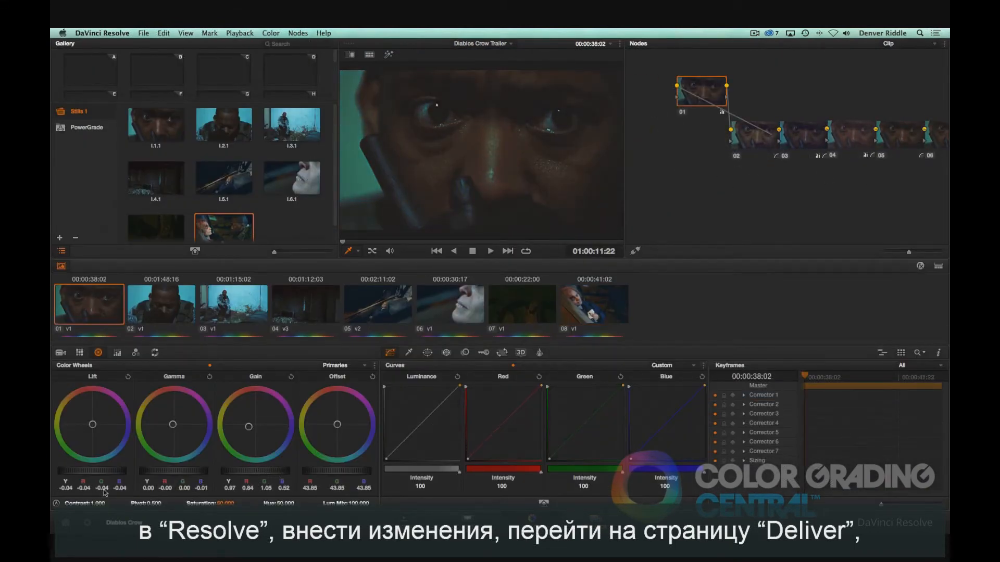
Step: On the Deliver page, set the render to only the first clip, add it to the render queue and start rendering
{"action": "key", "text": "shift+8"}
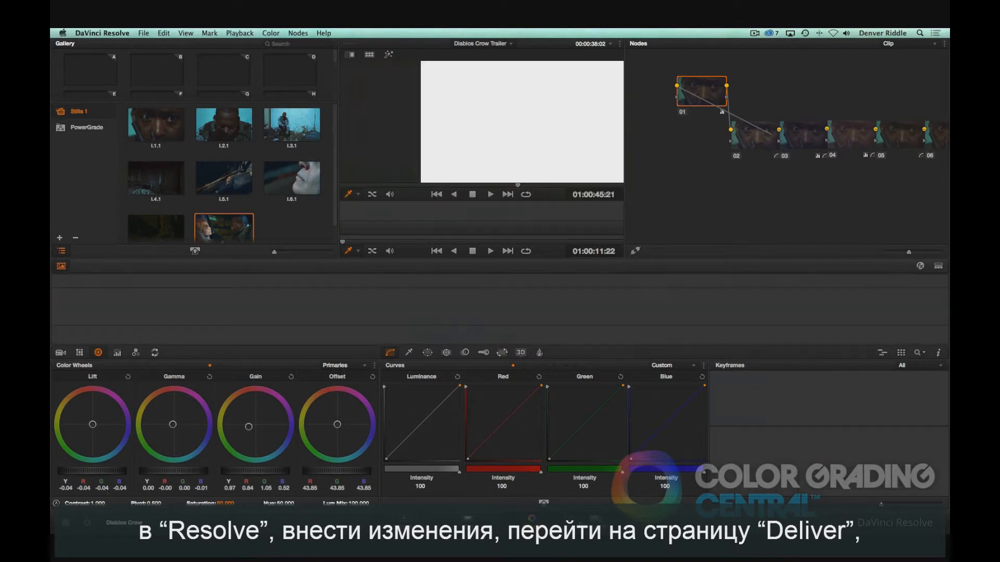
{"action": "right_click", "coordinate": [92, 445]}
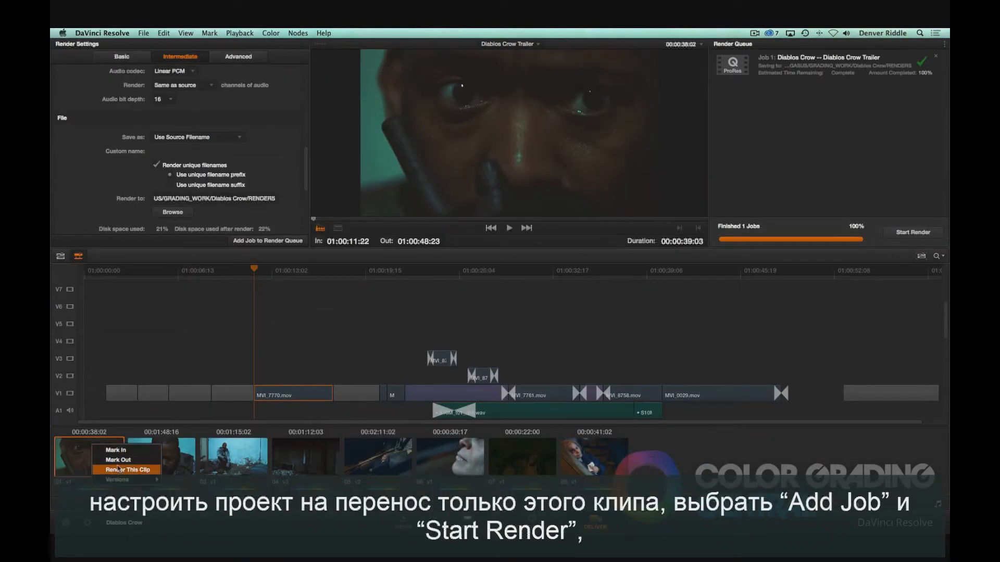
{"action": "left_click", "coordinate": [120, 470]}
{"action": "left_click", "coordinate": [252, 241]}
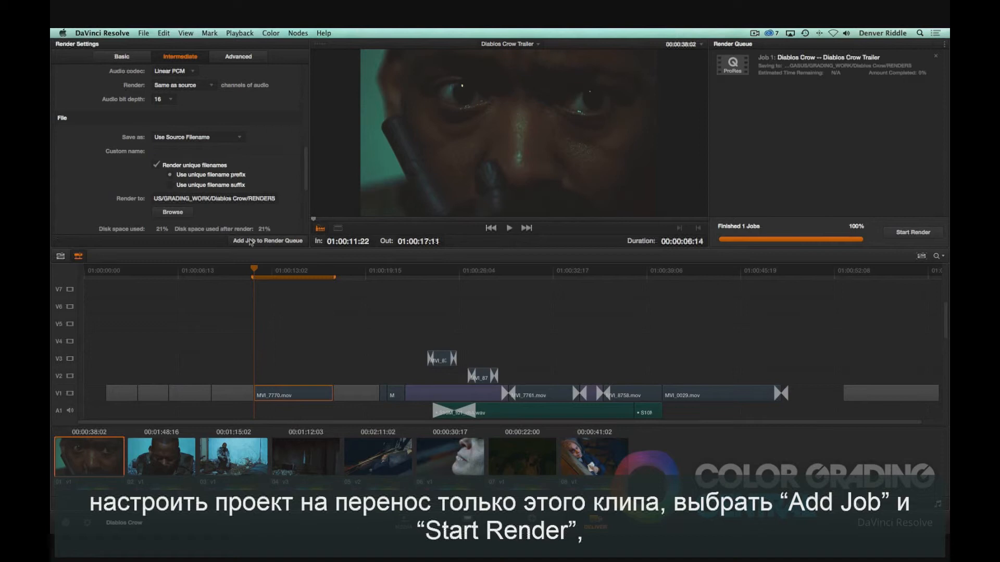
{"action": "left_click", "coordinate": [904, 233]}
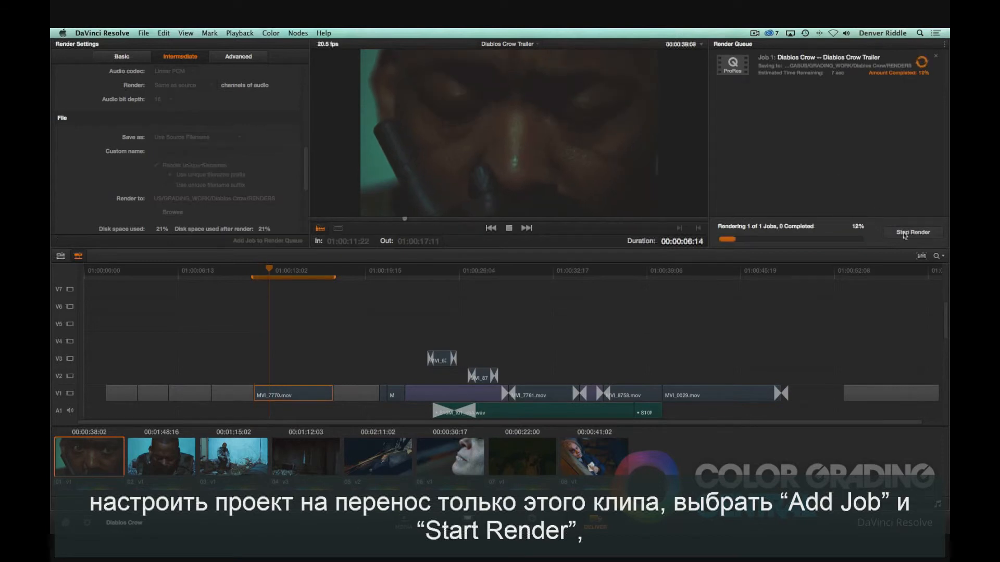
Step: Switch to Final Cut Pro and select the Diablos Crow Trailer (Resolve) event in the library list
{"action": "key", "text": "super+Tab"}
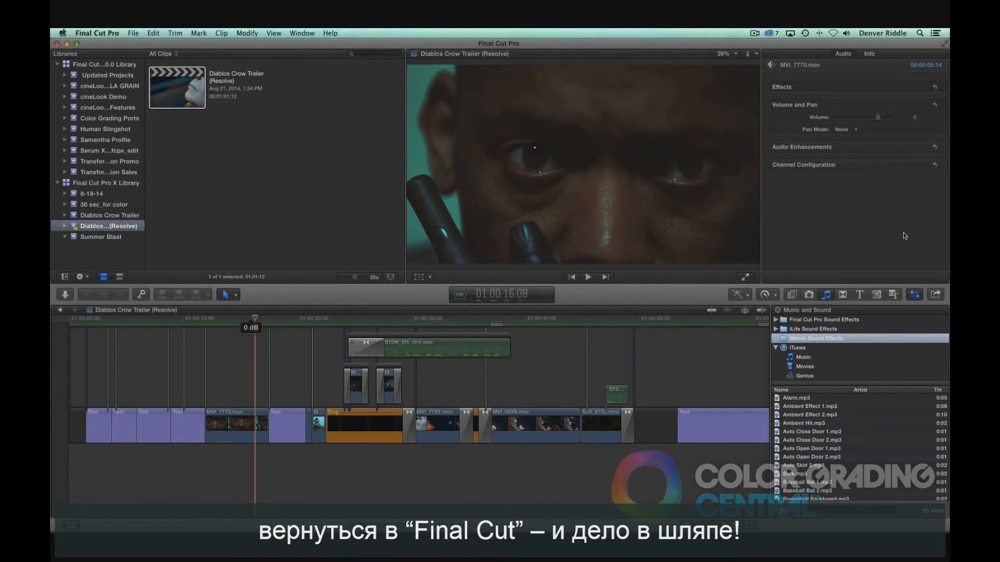
{"action": "left_click", "coordinate": [235, 318]}
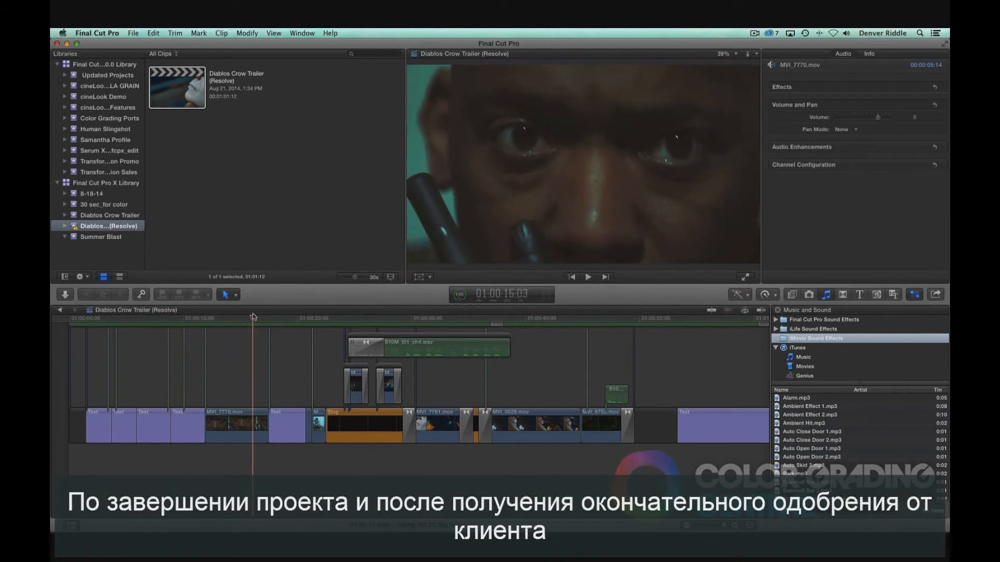
{"action": "left_click", "coordinate": [127, 226]}
Step: Copy the event to a new library named Diablos Crow GRADED on External Drive with optimized and proxy media, then open background tasks
{"action": "left_click", "coordinate": [133, 33]}
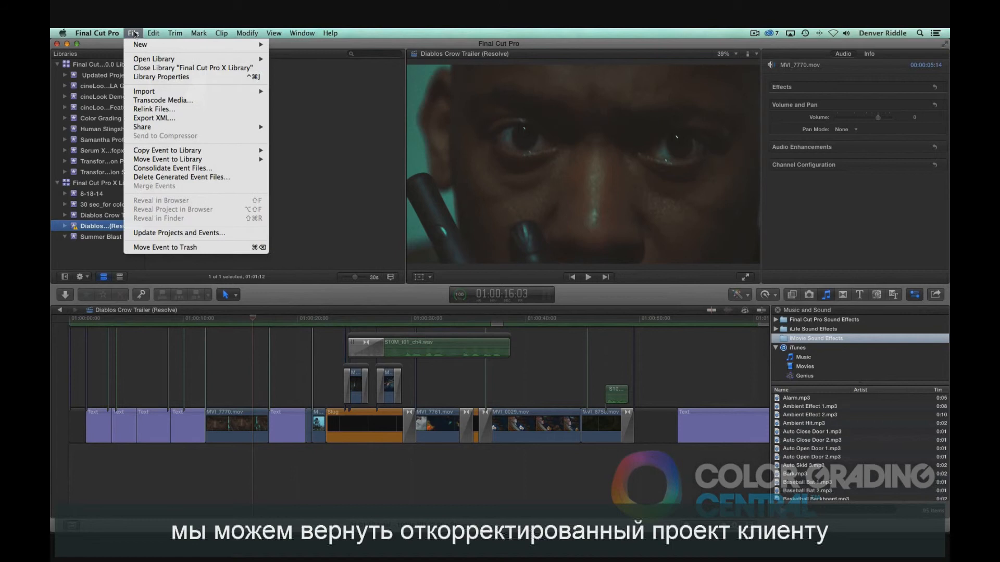
{"action": "mouse_move", "coordinate": [154, 151]}
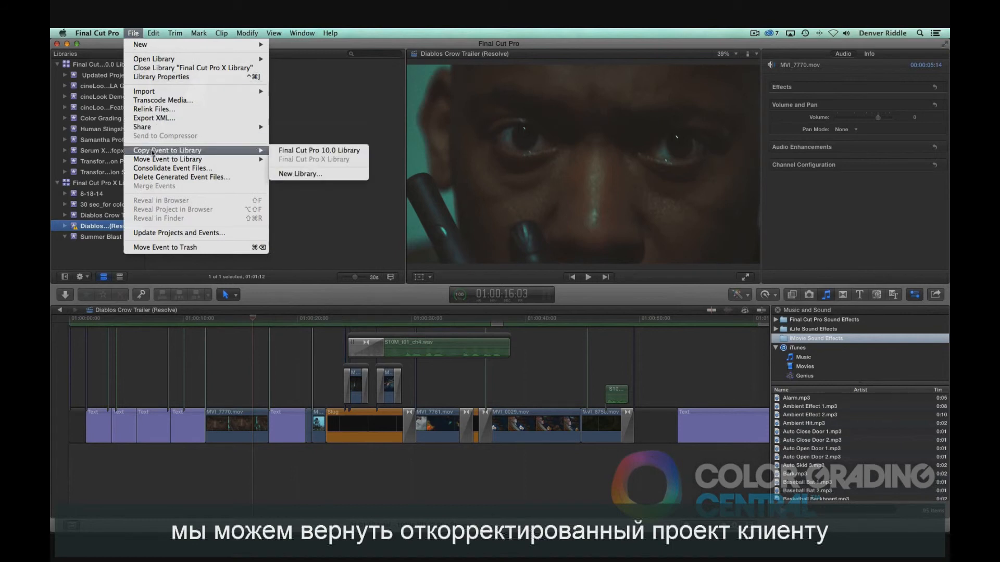
{"action": "left_click", "coordinate": [298, 173]}
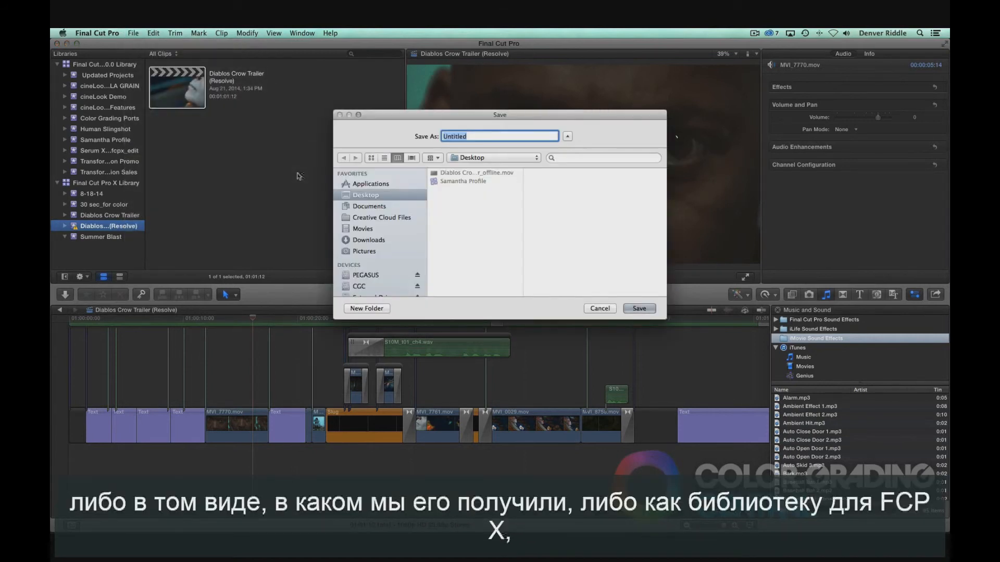
{"action": "scroll", "coordinate": [374, 224], "scroll_direction": "down", "scroll_amount": 4}
{"action": "left_click", "coordinate": [376, 247]}
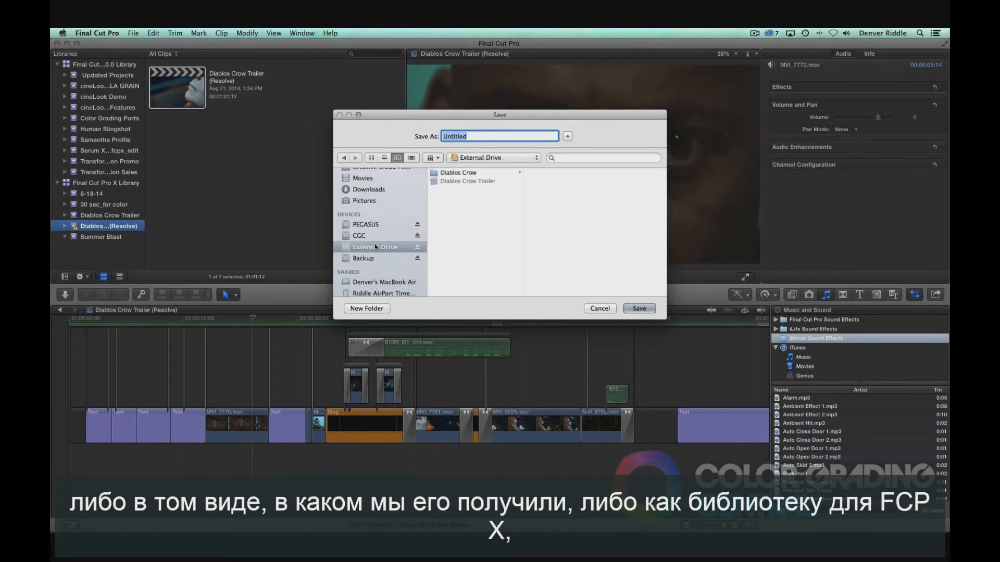
{"action": "type", "text": "Diablos Crow GRADED"}
{"action": "key", "text": "Return"}
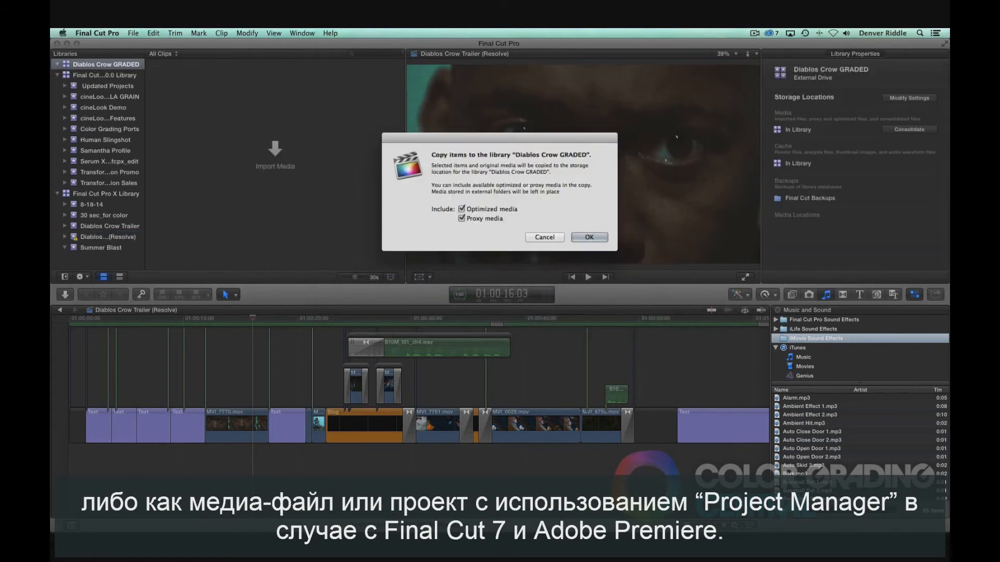
{"action": "left_click", "coordinate": [588, 237]}
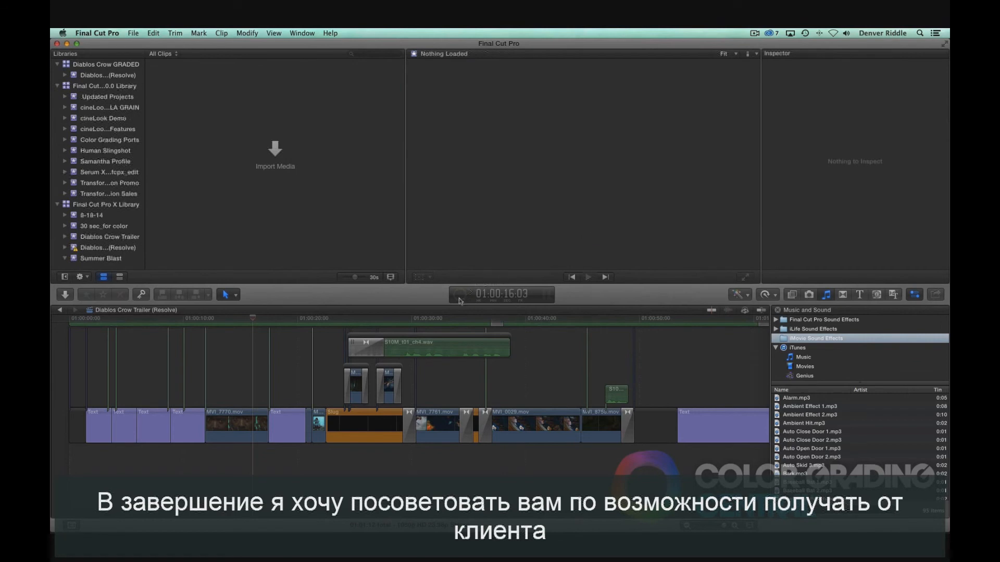
{"action": "left_click", "coordinate": [461, 298]}
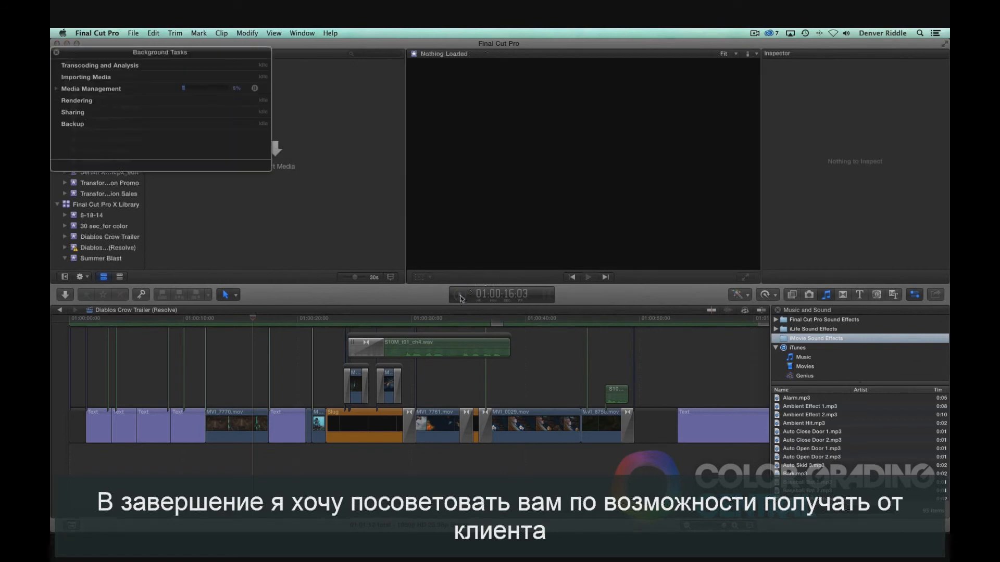